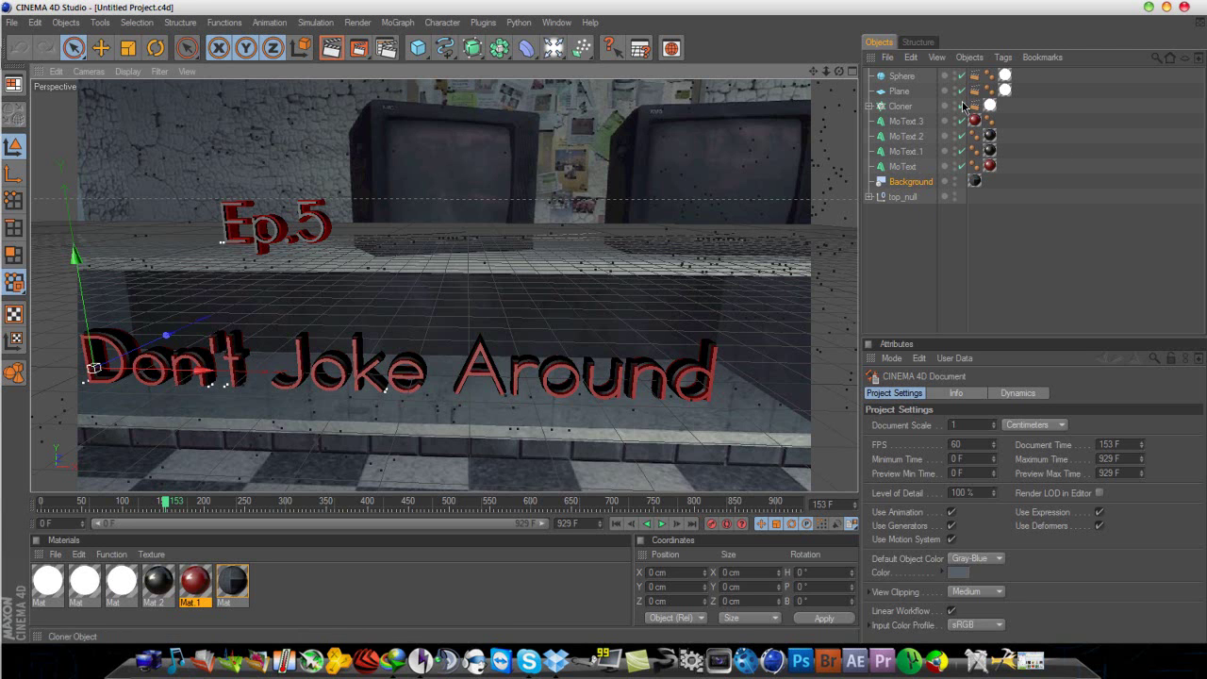
Step: Orbit the Perspective view slightly to adjust the camera angle on the red title text
left_click_drag(491, 273, 377, 275, "alt")
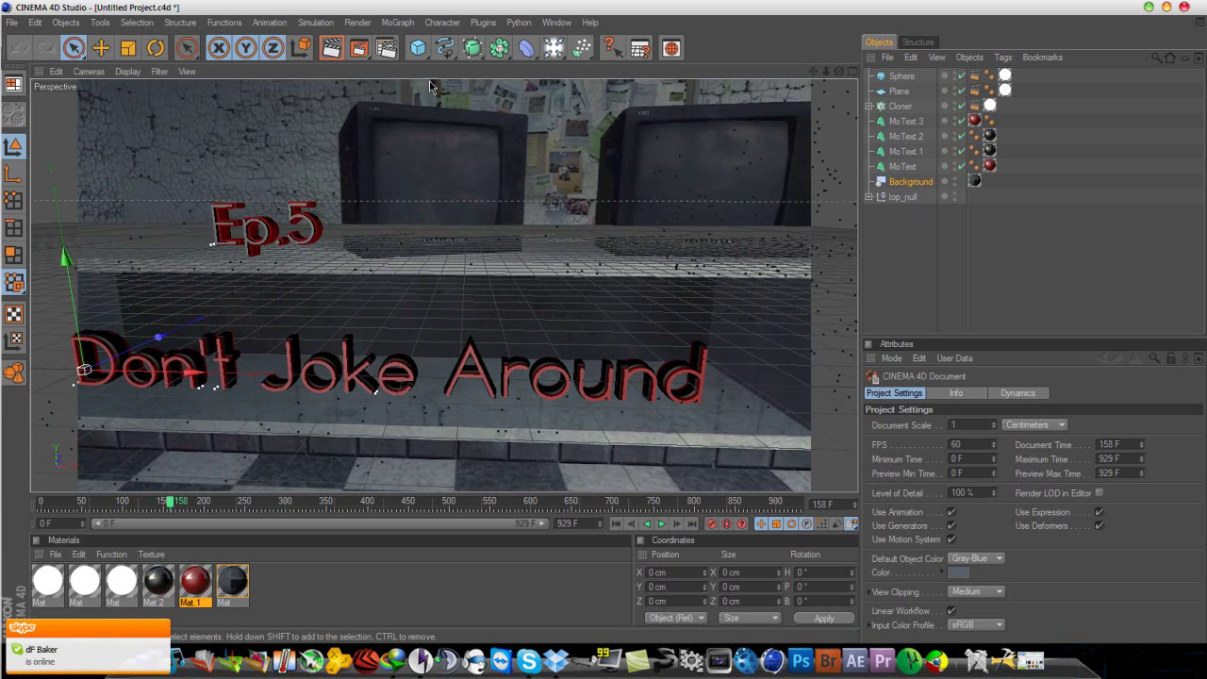
Step: Open and close Render Settings, then inspect Mat.1's red colour (R 142, G 2, B 2) and reflection
left_click(387, 49)
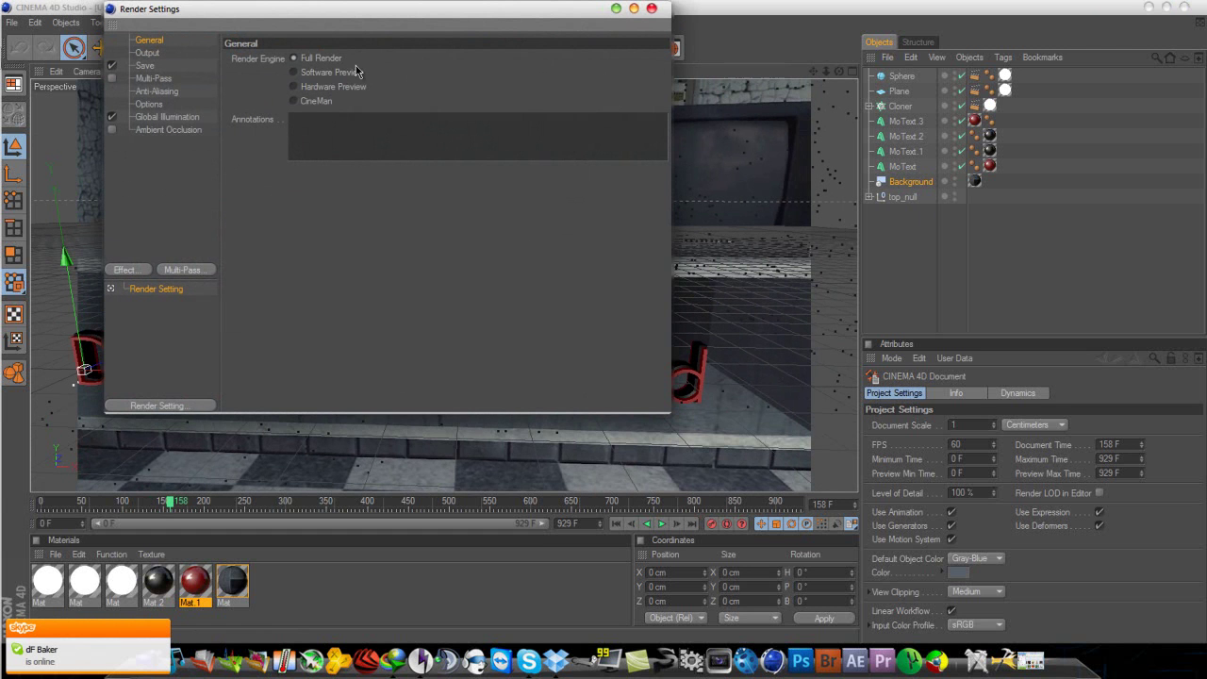
left_click(651, 10)
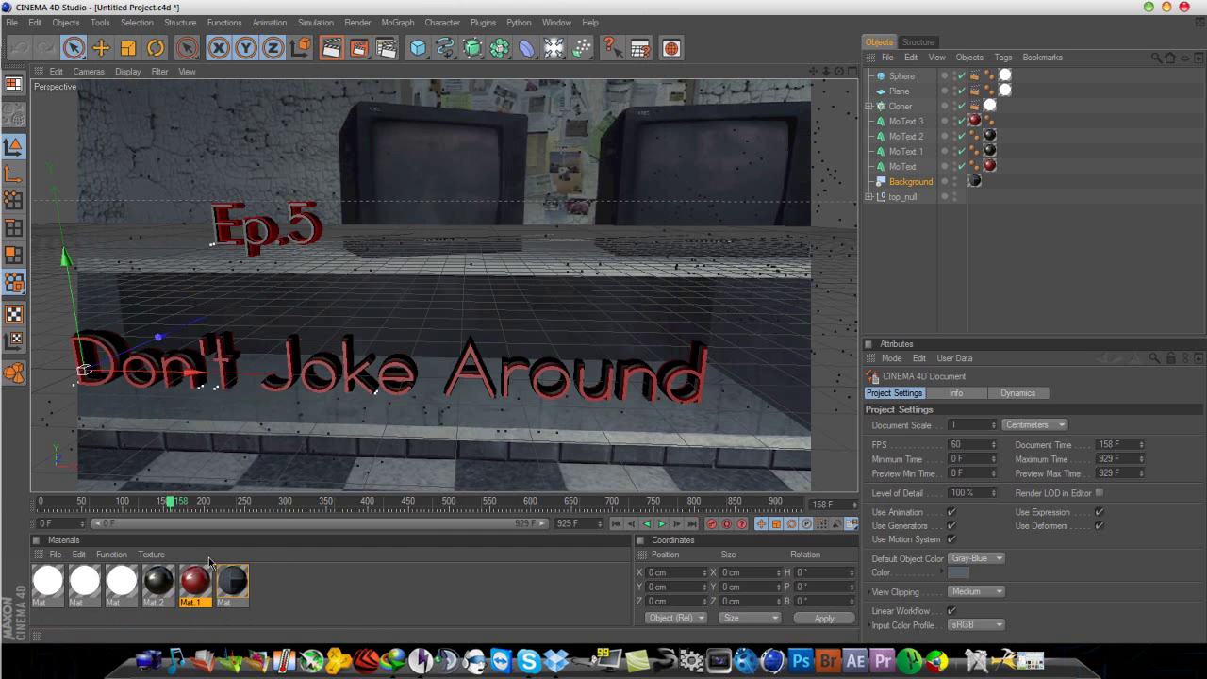
double_click(196, 581)
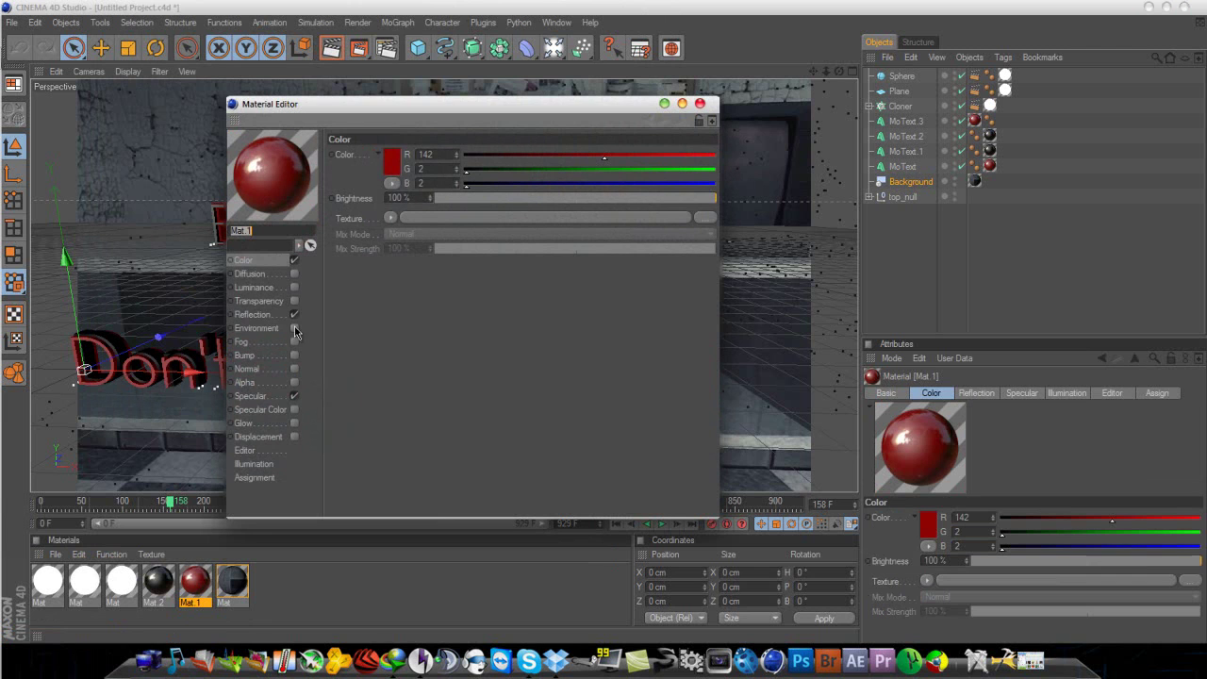
left_click(275, 315)
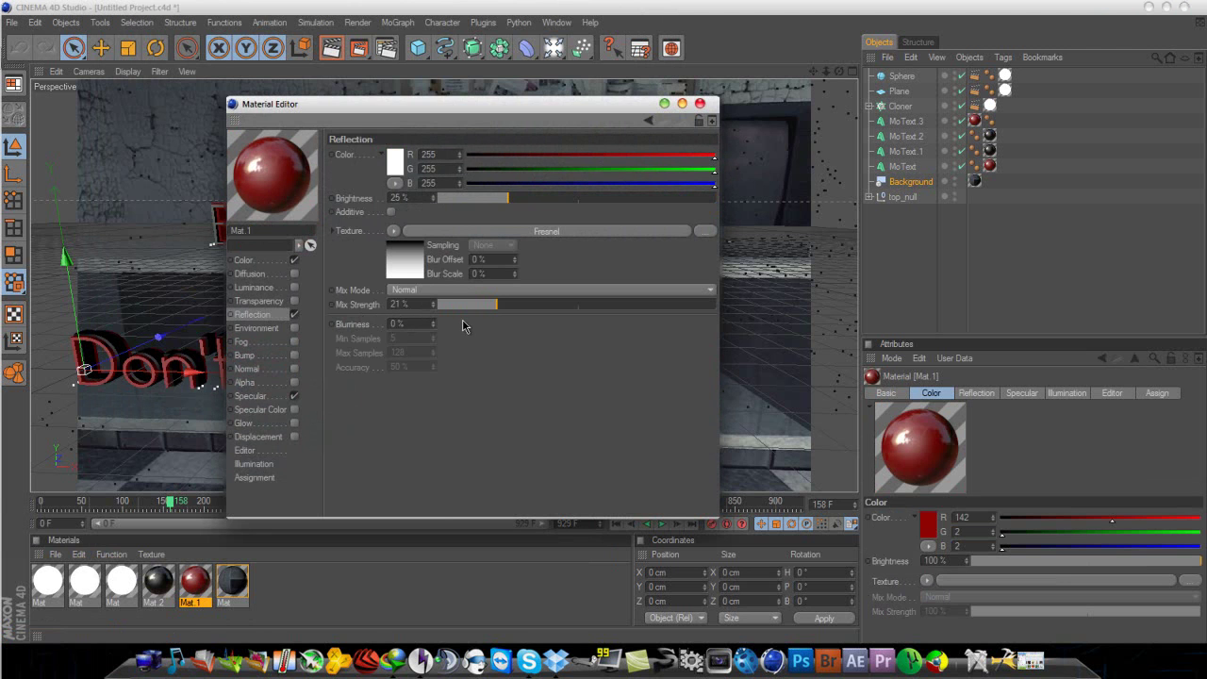
left_click(699, 103)
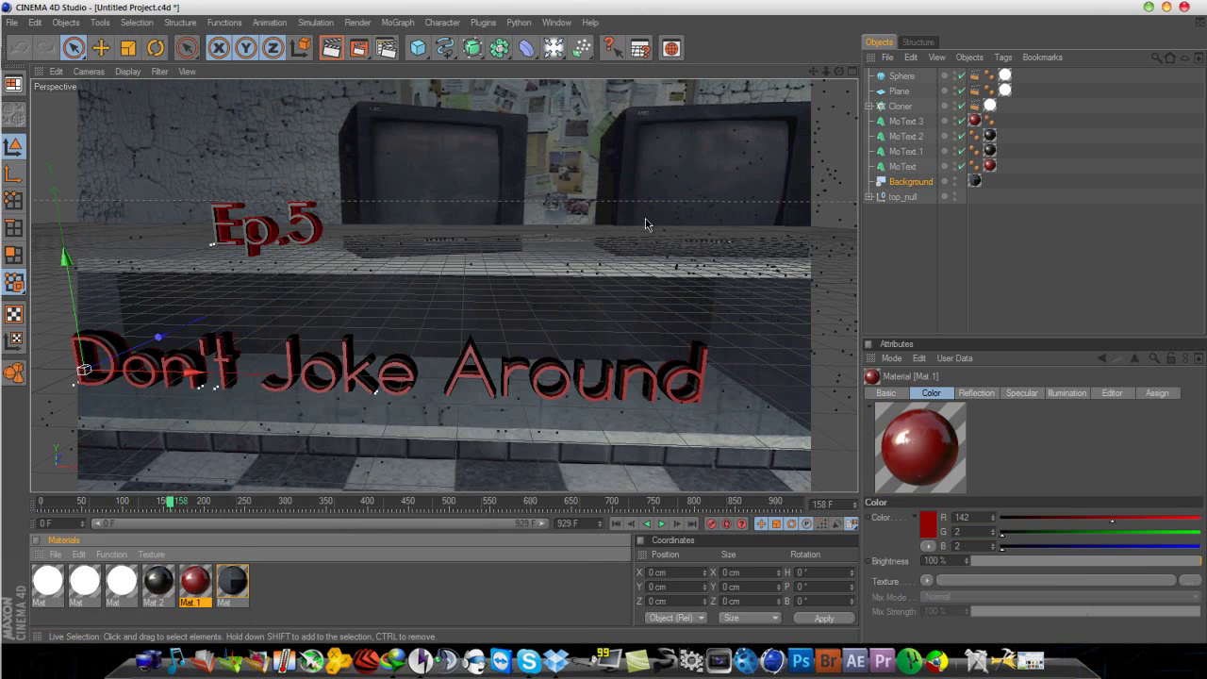
Step: Render a preview in front of the TVs, then orbit the editor view and go to frame 161
left_click(331, 47)
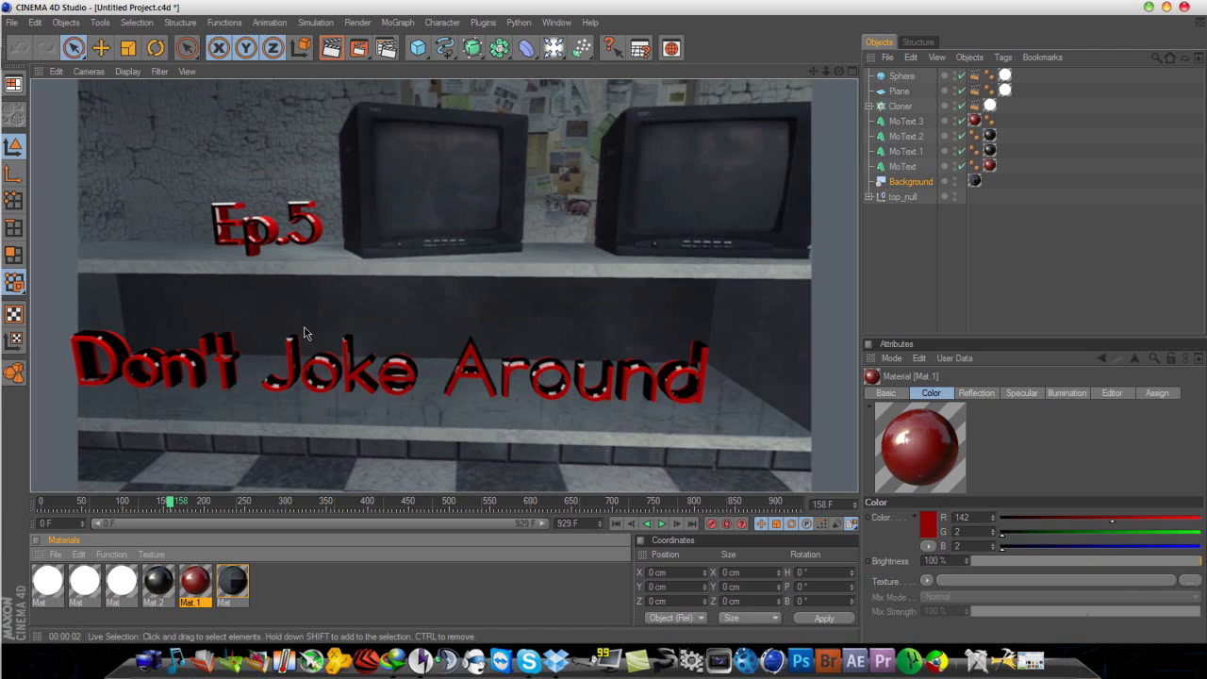
left_click(307, 215)
scroll(307, 215, "down", 3)
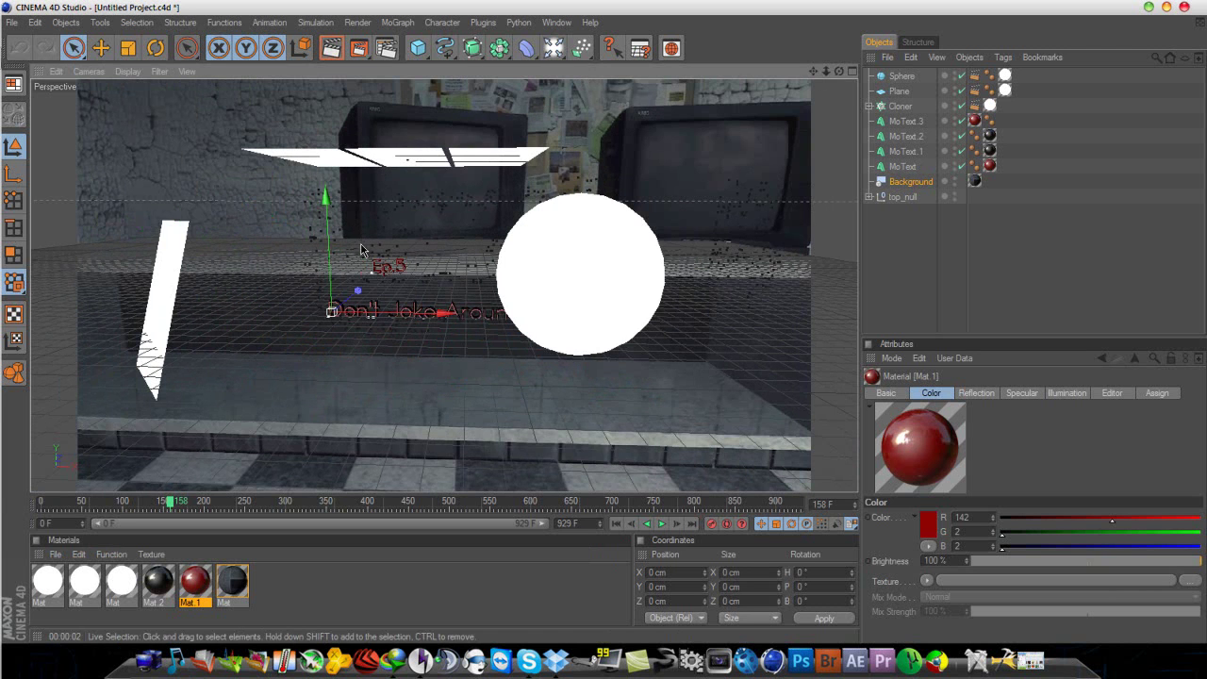
left_click_drag(396, 377, 599, 332, "alt")
scroll(478, 364, "up", 2)
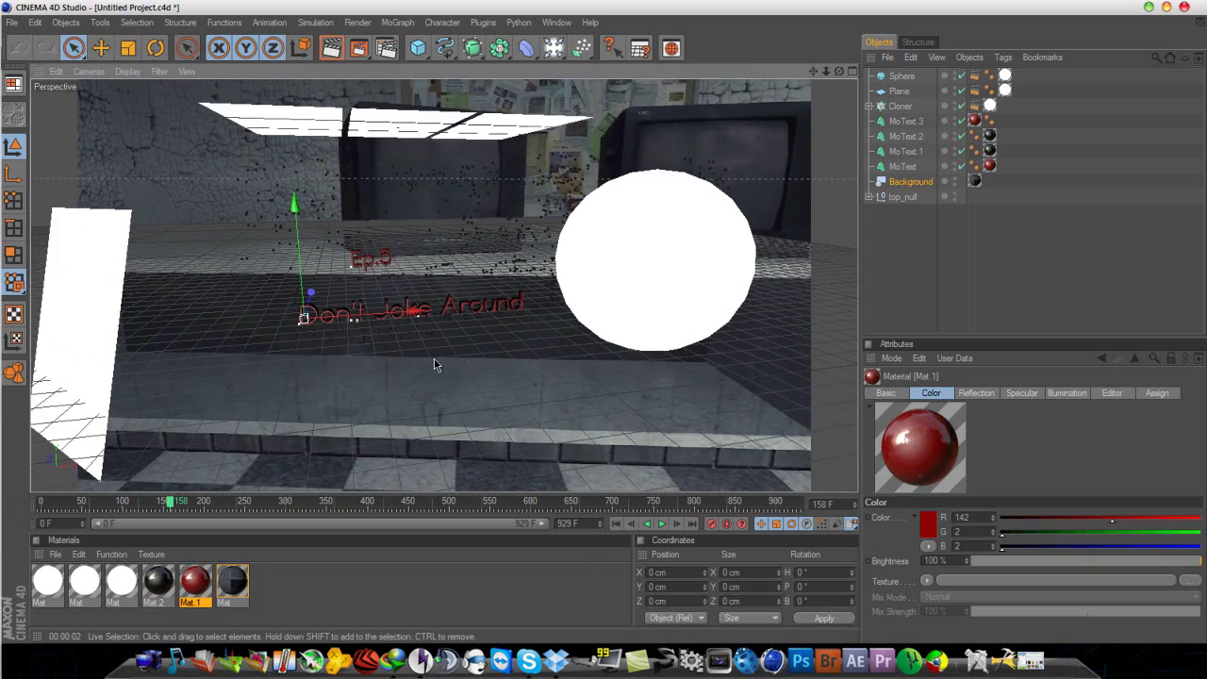
left_click_drag(186, 510, 172, 509)
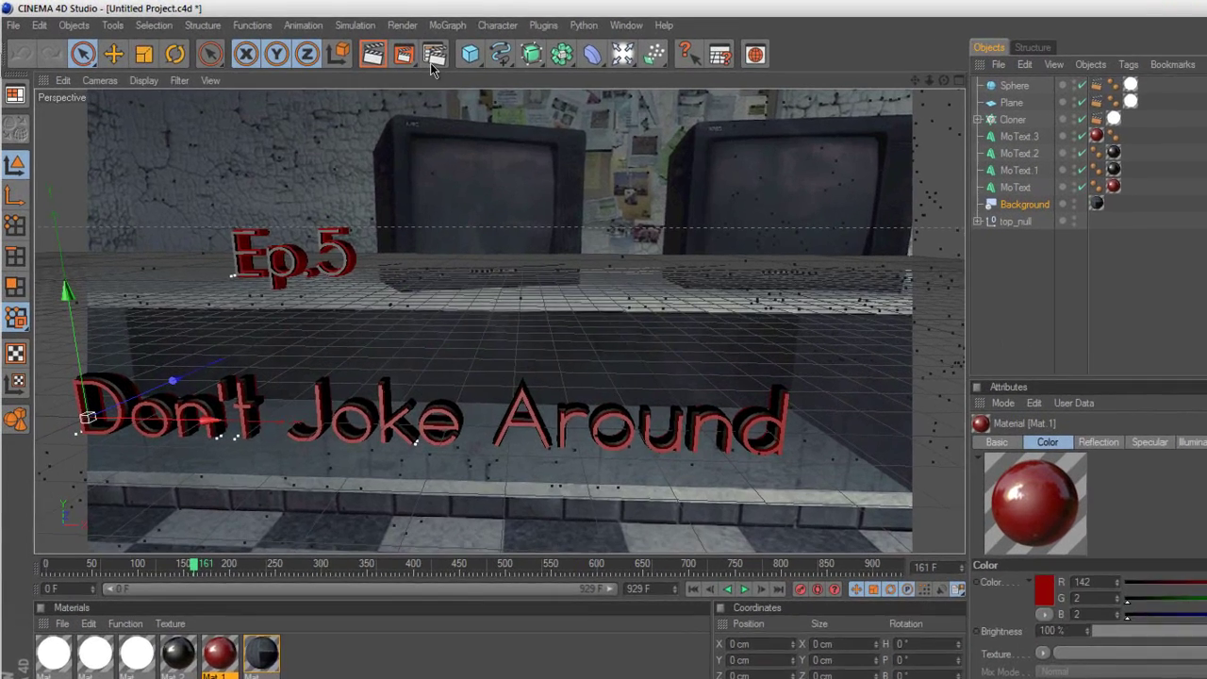
Step: Keep the Output frame range on All Frames at 1280×720, then show the Save page
left_click(430, 62)
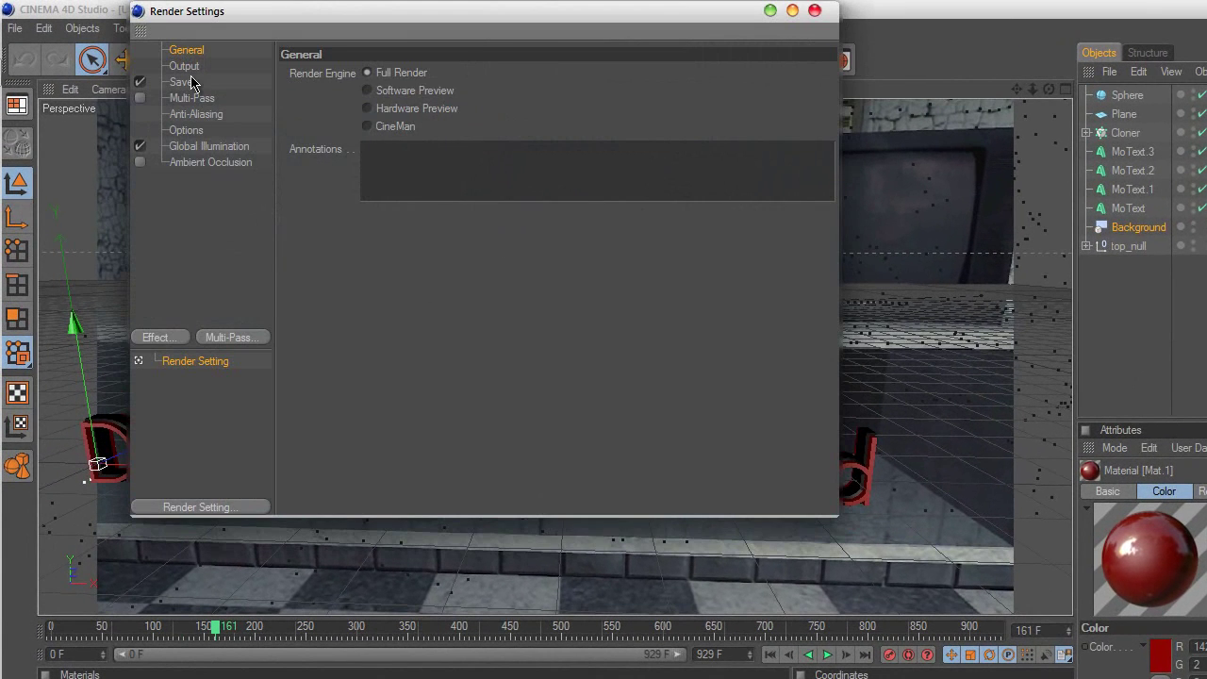
left_click(186, 67)
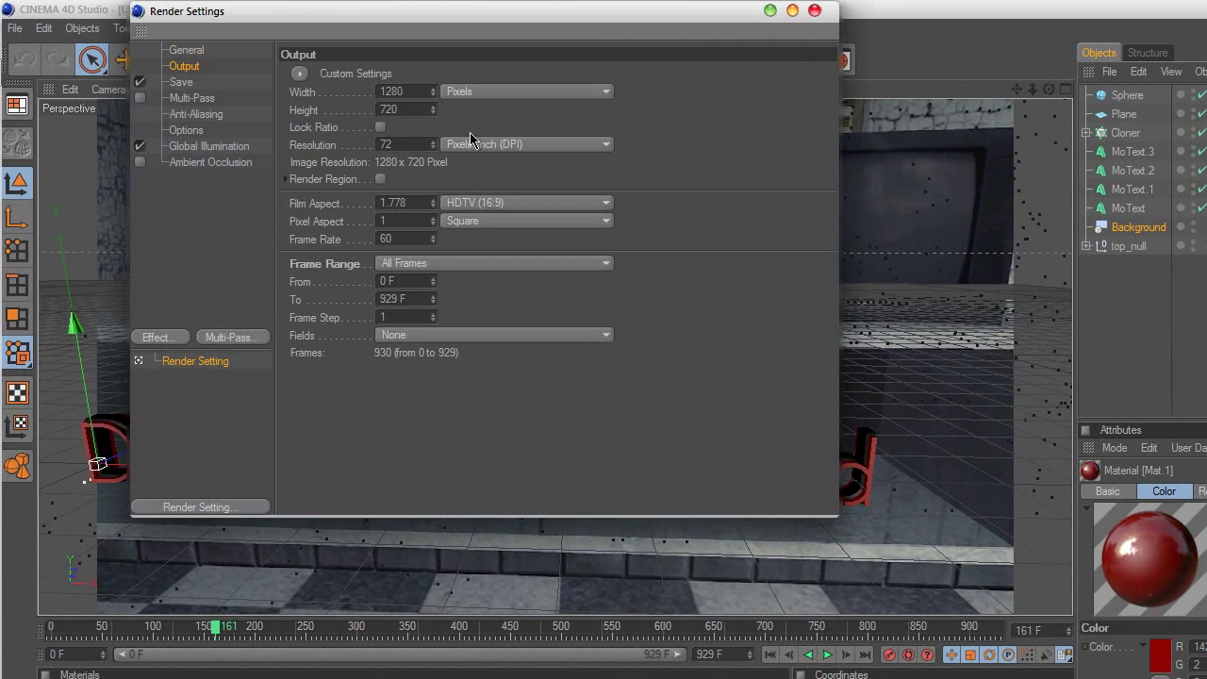
left_click(461, 267)
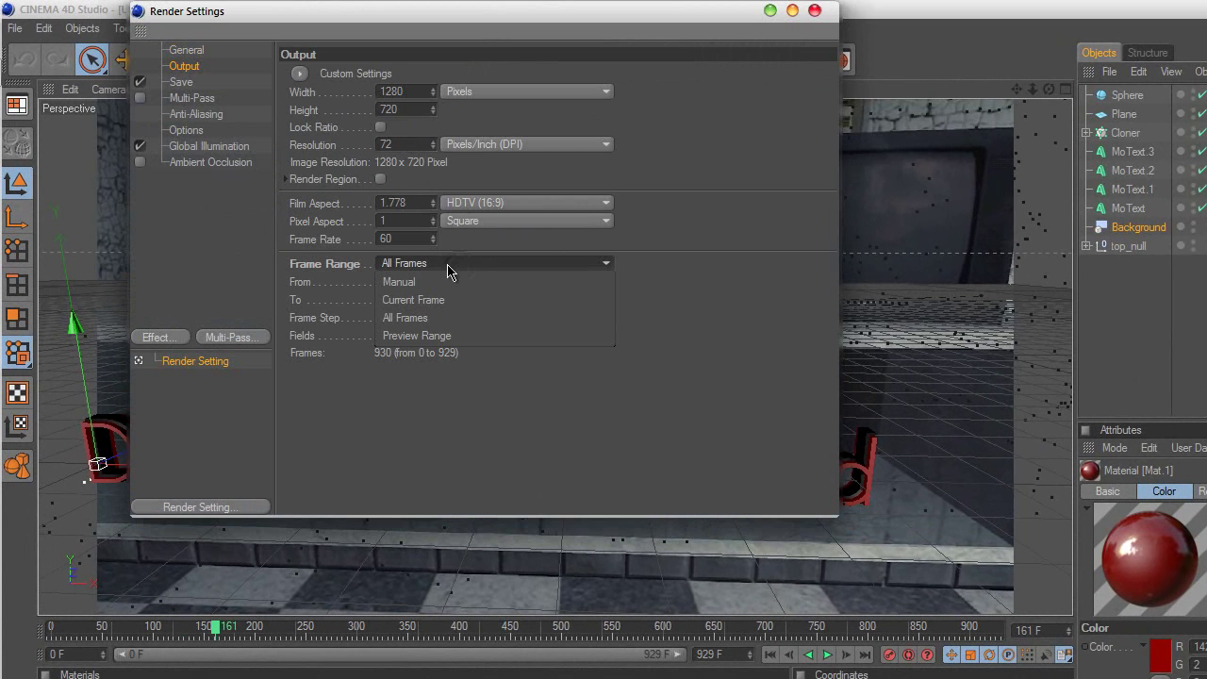
left_click(426, 320)
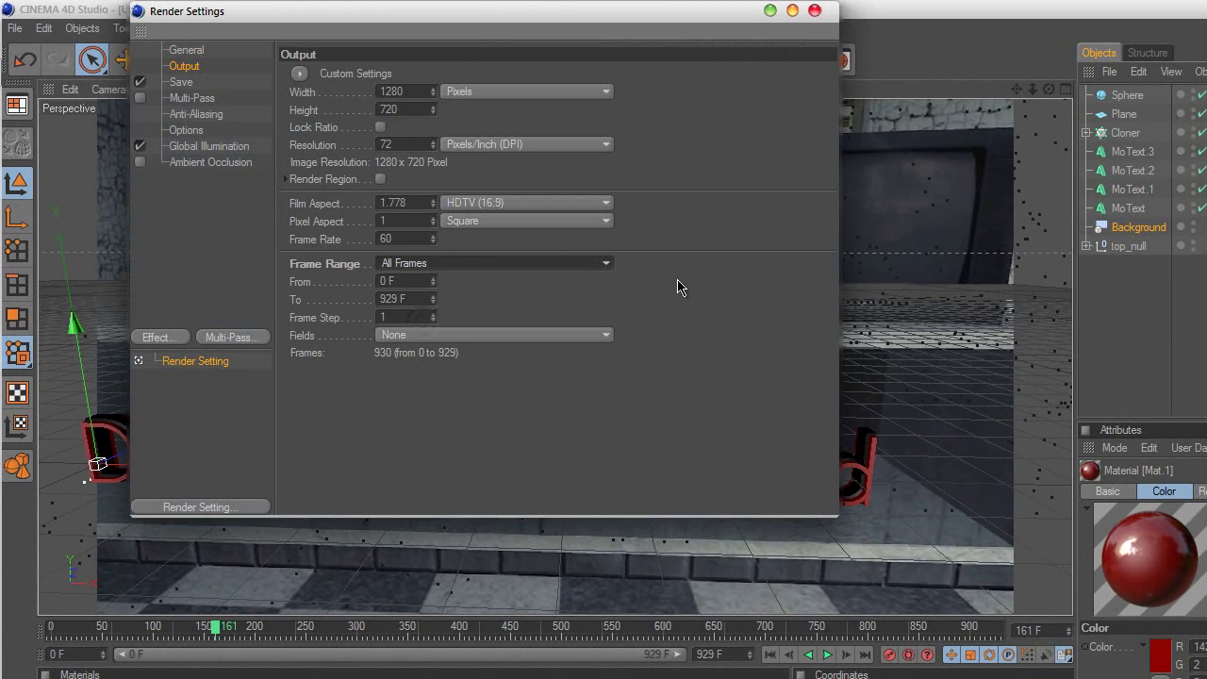
left_click(181, 82)
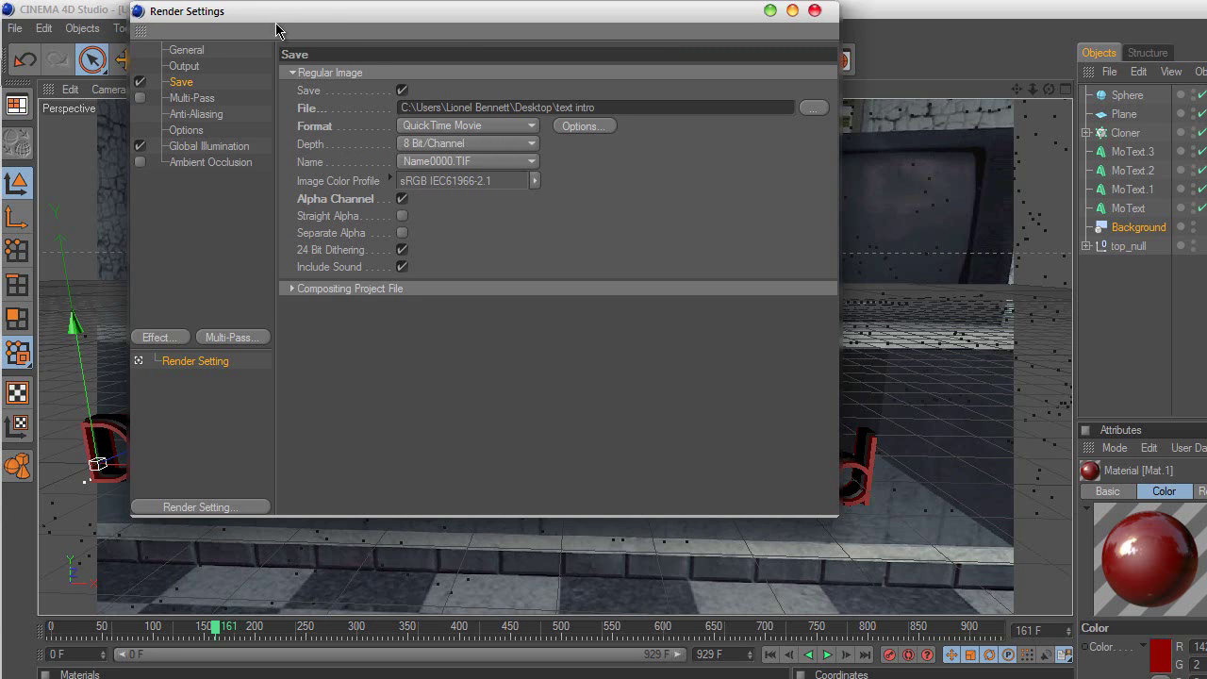
Step: Keep QuickTime compression on Animation, and anti-aliasing on Best with the Animation filter
left_click(577, 128)
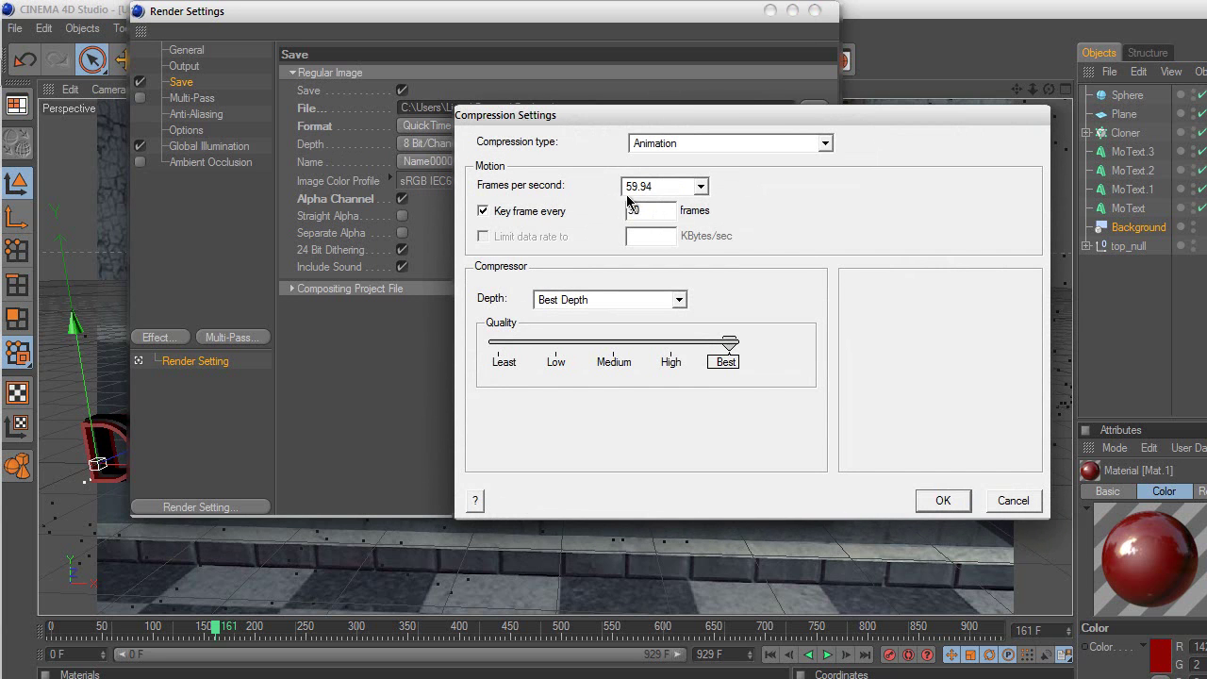
left_click(943, 501)
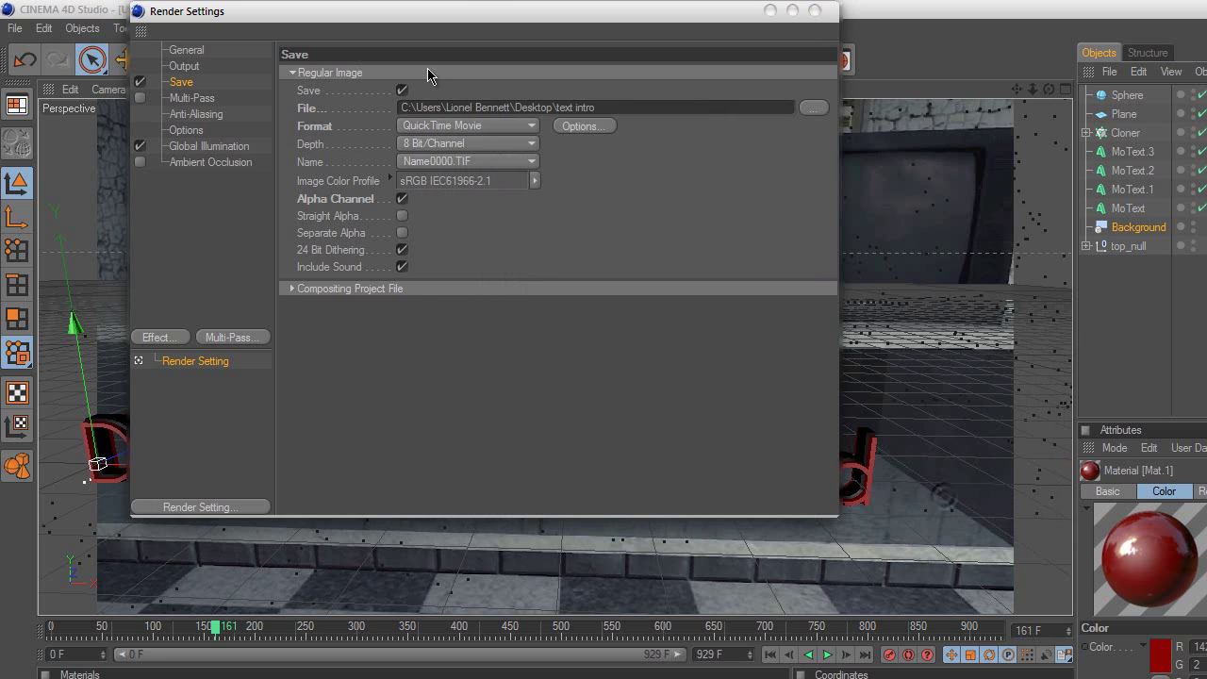
left_click(193, 98)
left_click(194, 114)
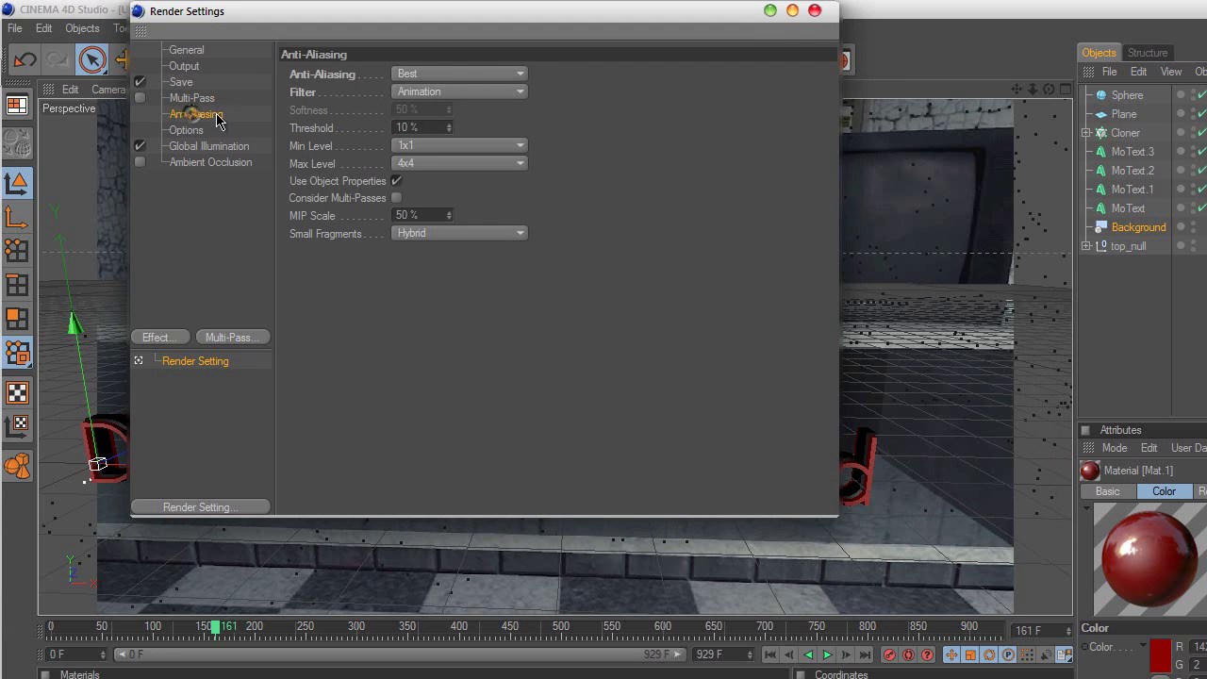
left_click(501, 76)
left_click(487, 123)
left_click(484, 92)
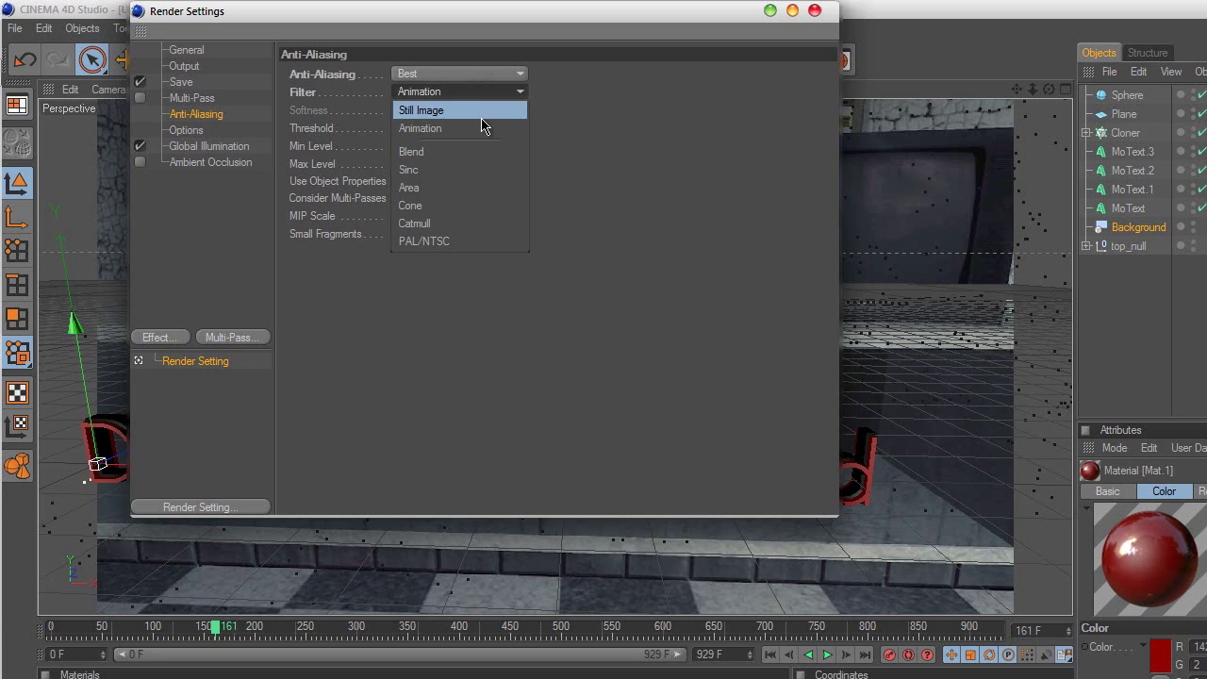
left_click(481, 130)
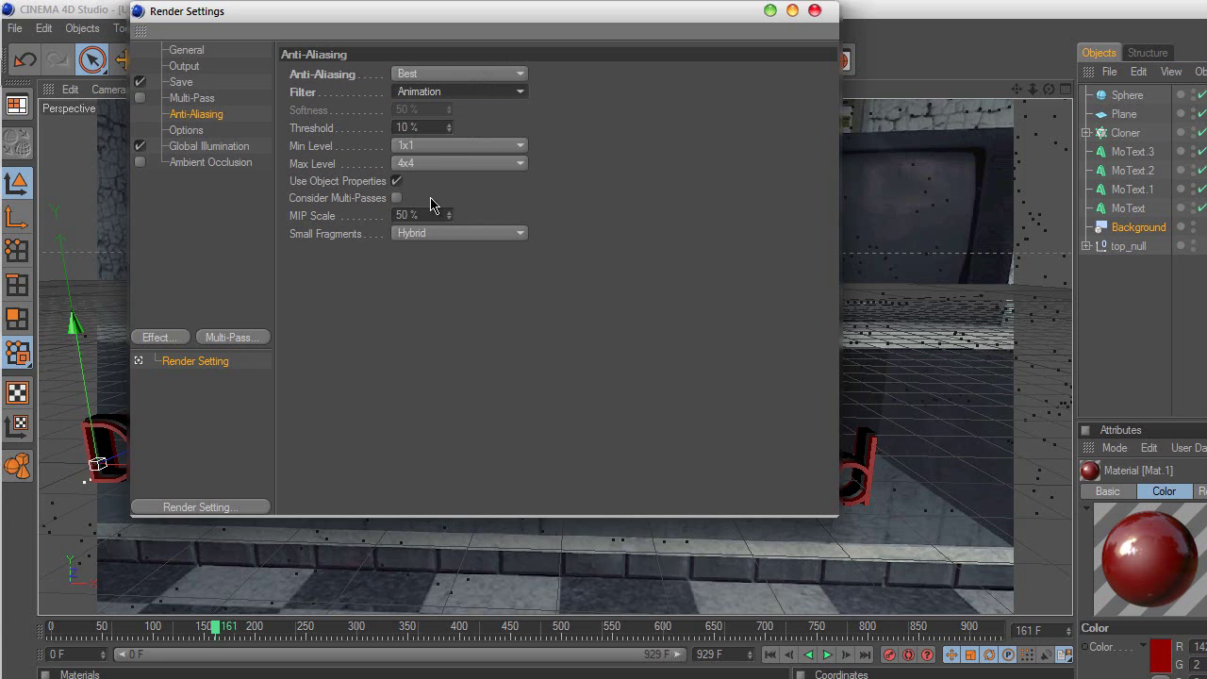
Step: Keep the Global Illumination mode on IR (Camera Animation)
left_click(210, 149)
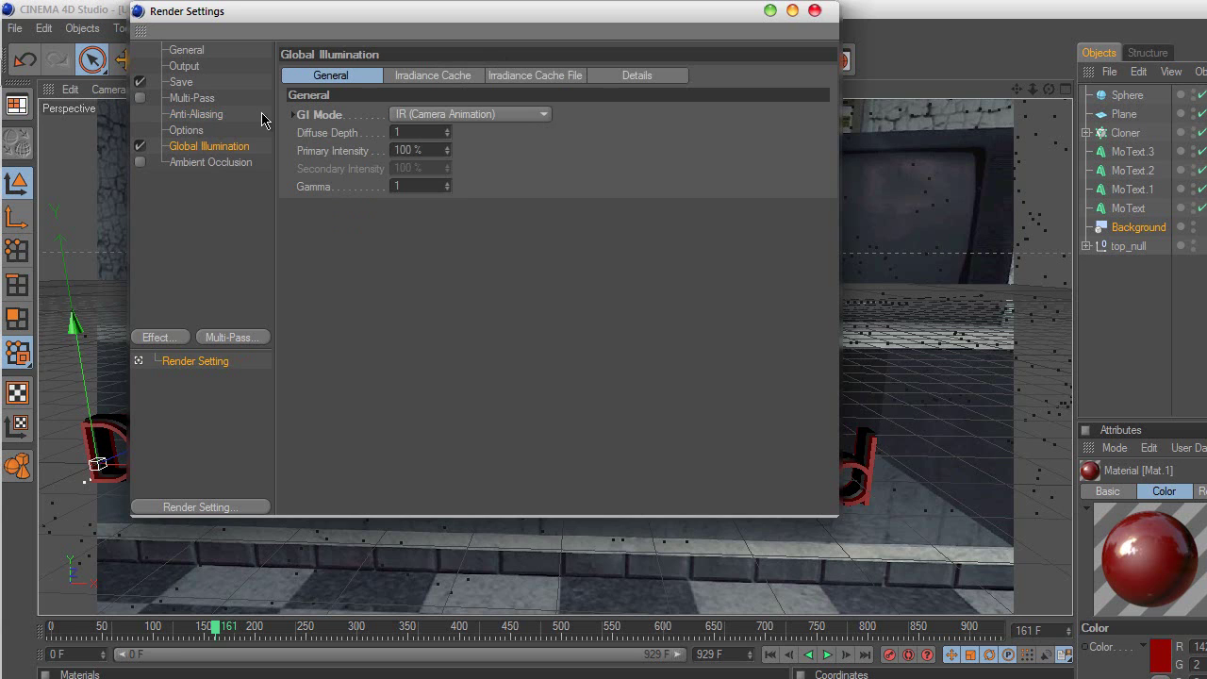
left_click(468, 115)
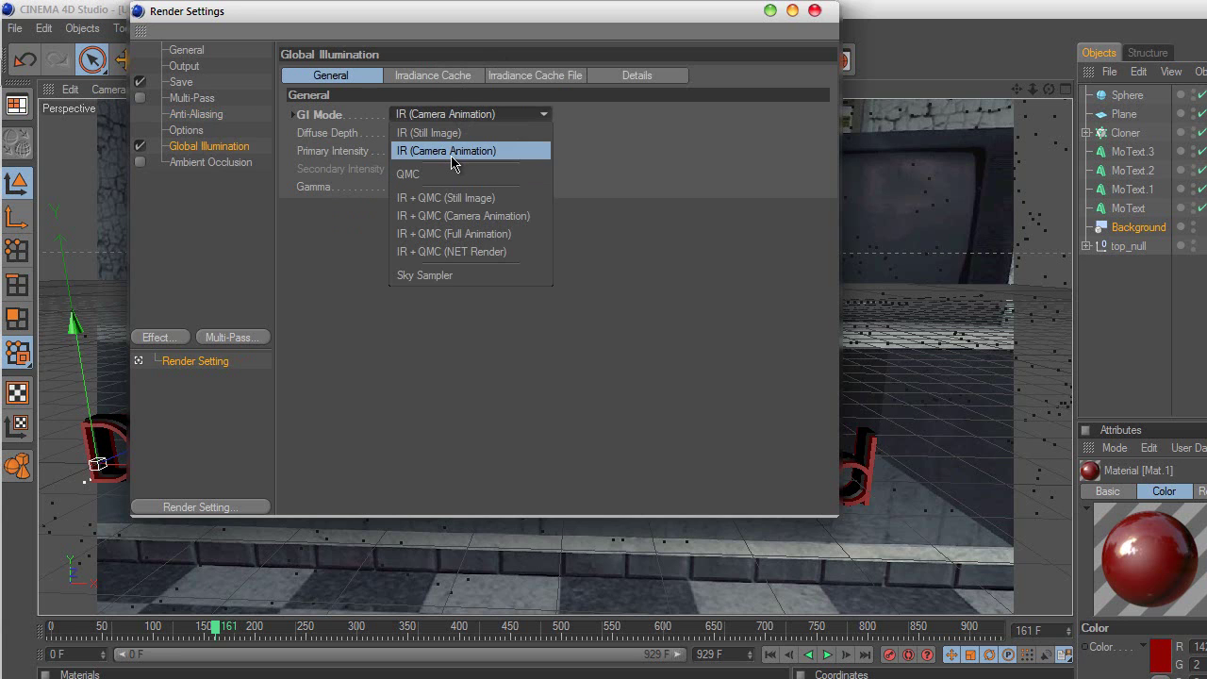
left_click(458, 156)
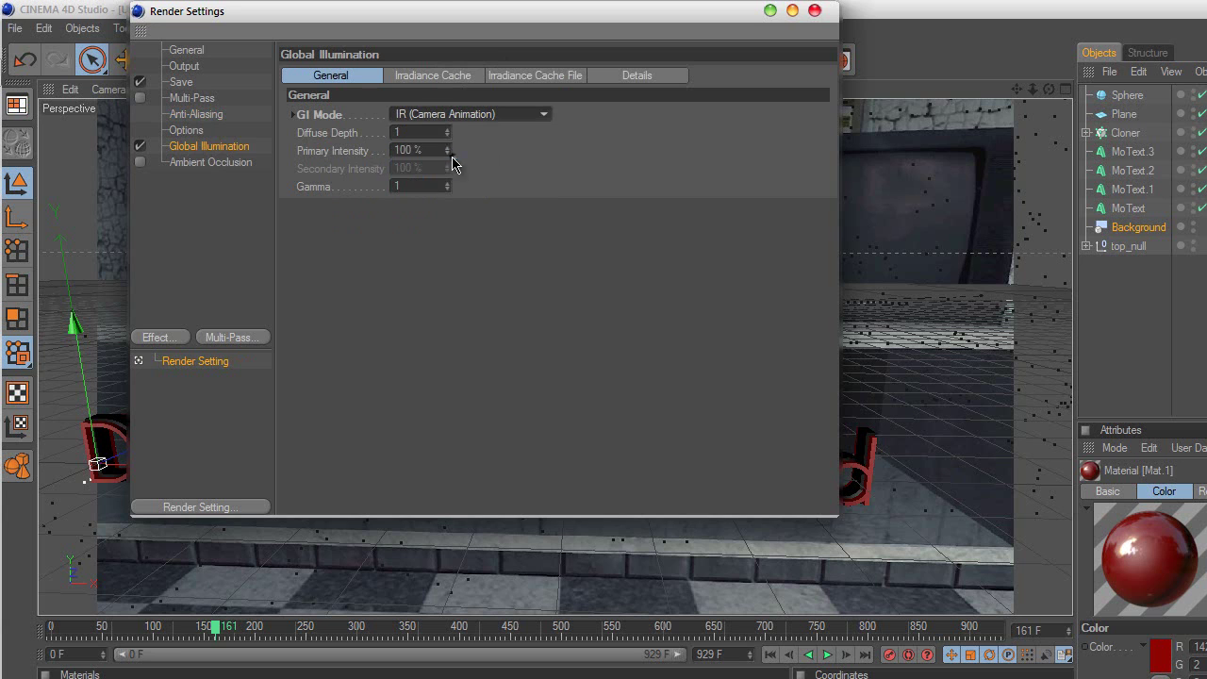
Step: Set Irradiance Cache Stochastic Samples to Low and Record Density to Low
left_click(443, 79)
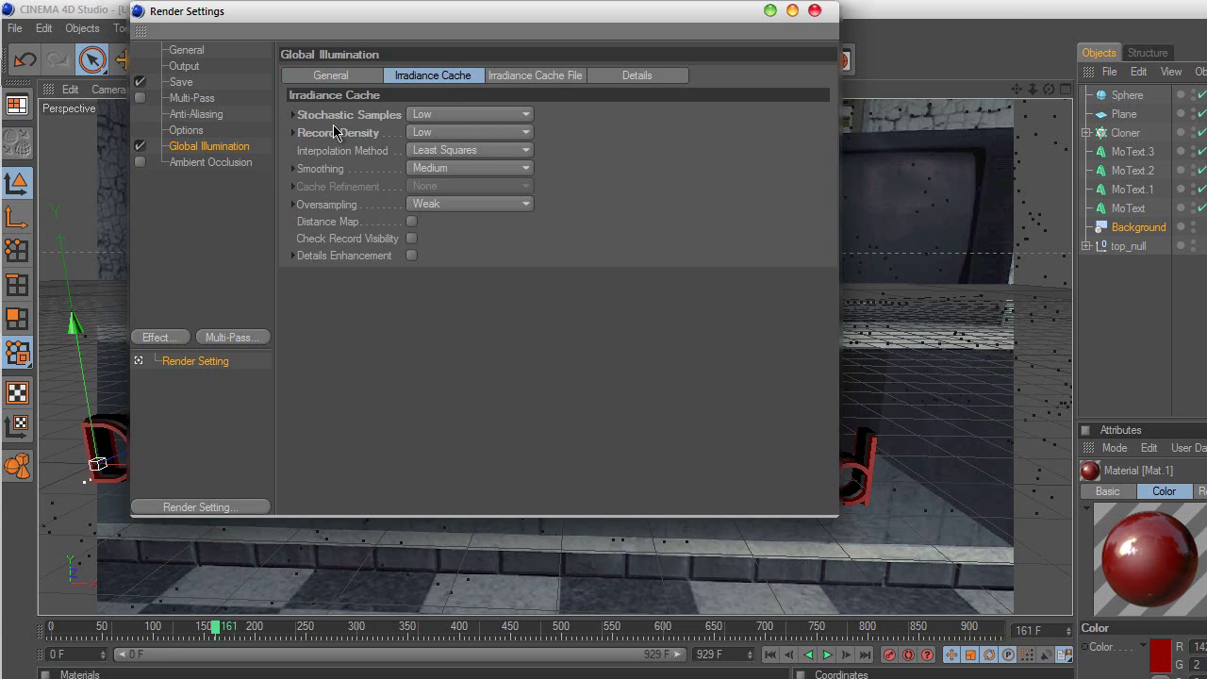
left_click(456, 117)
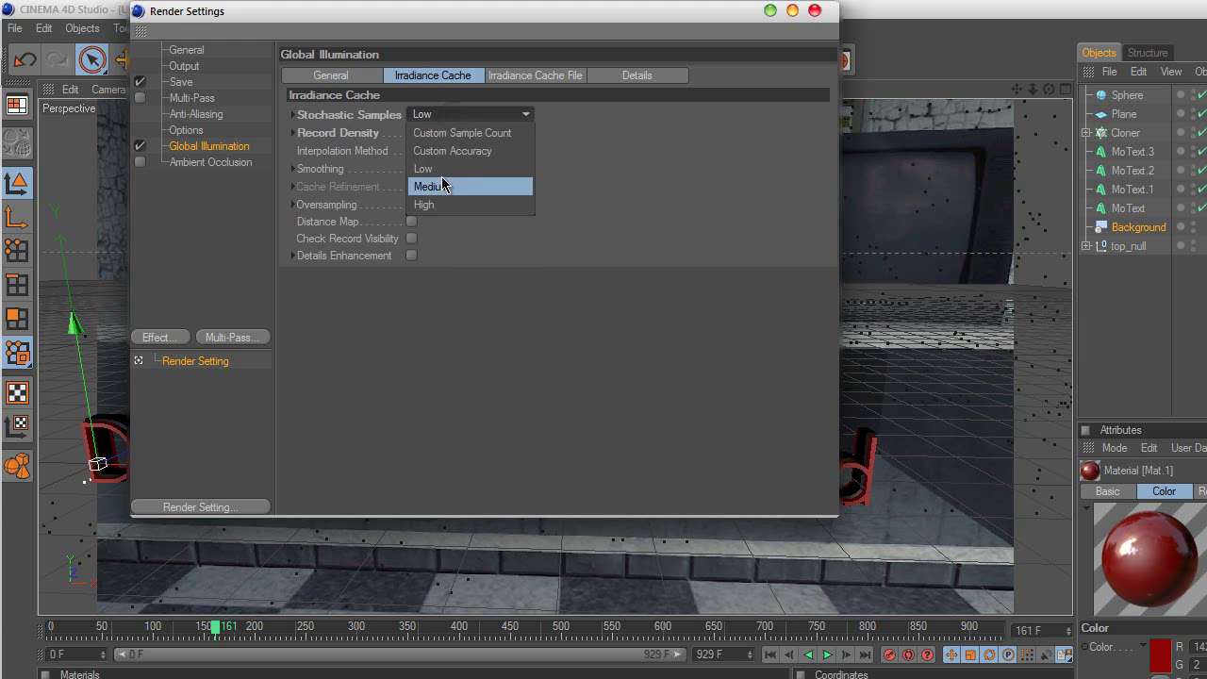
left_click(443, 176)
left_click(455, 132)
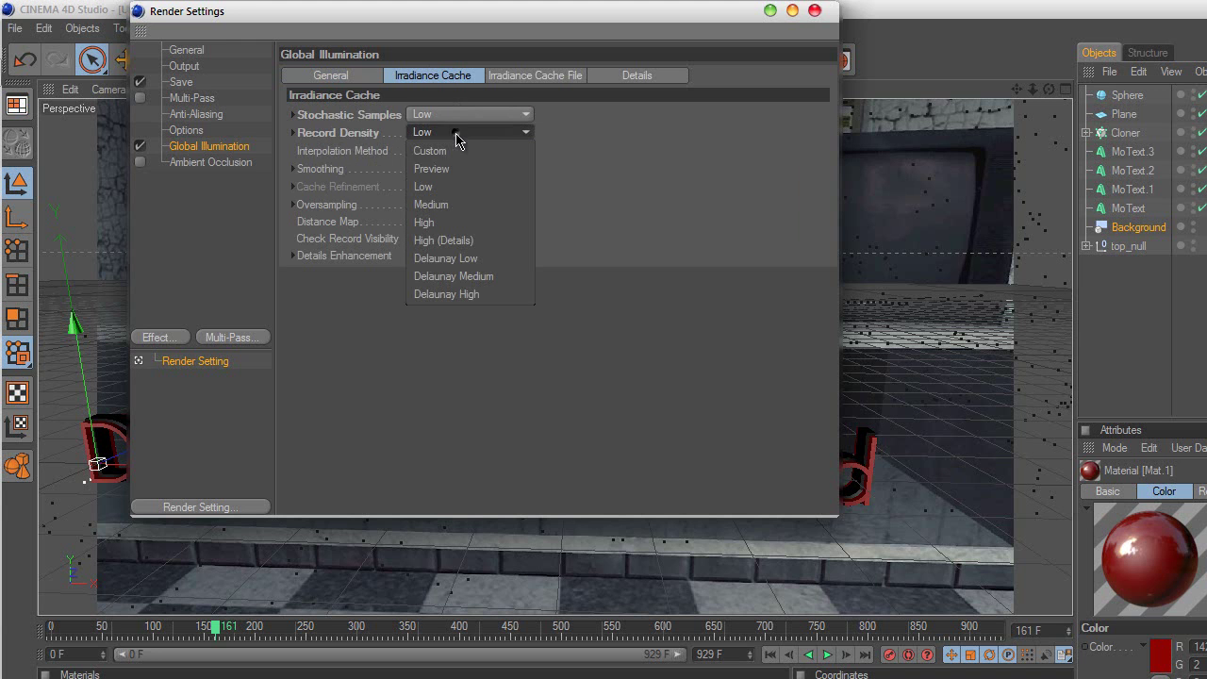
left_click(457, 187)
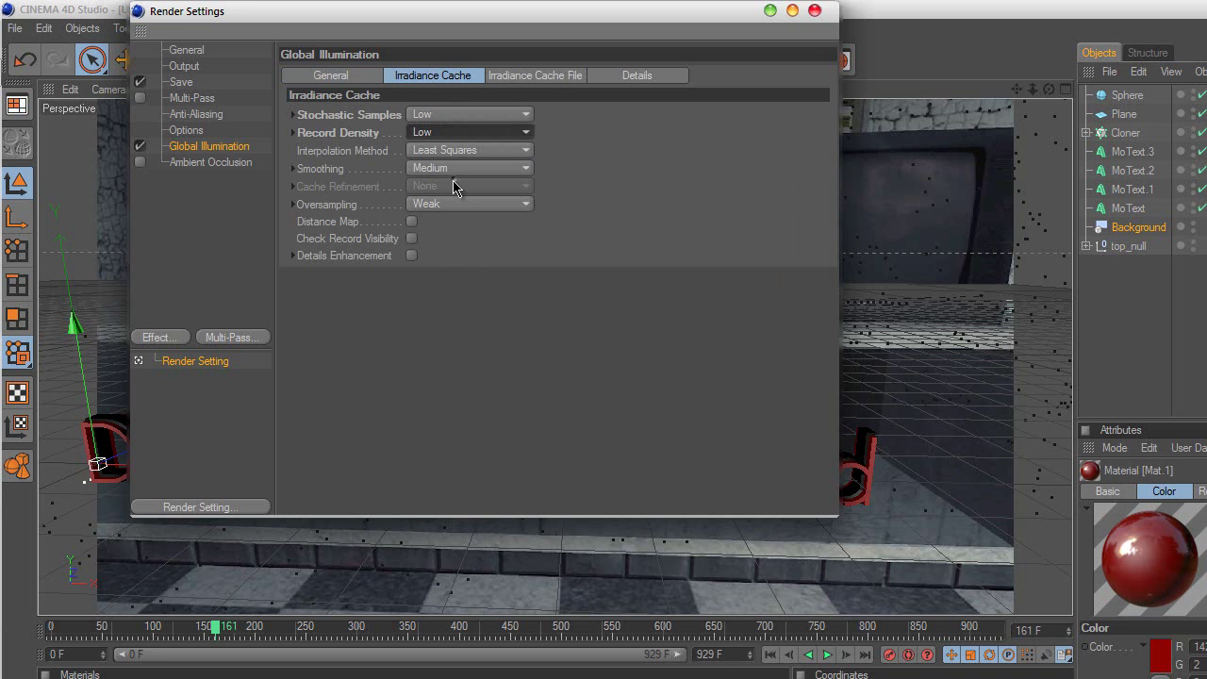
Step: Close Render Settings and delete the Background object from the scene
left_click(812, 11)
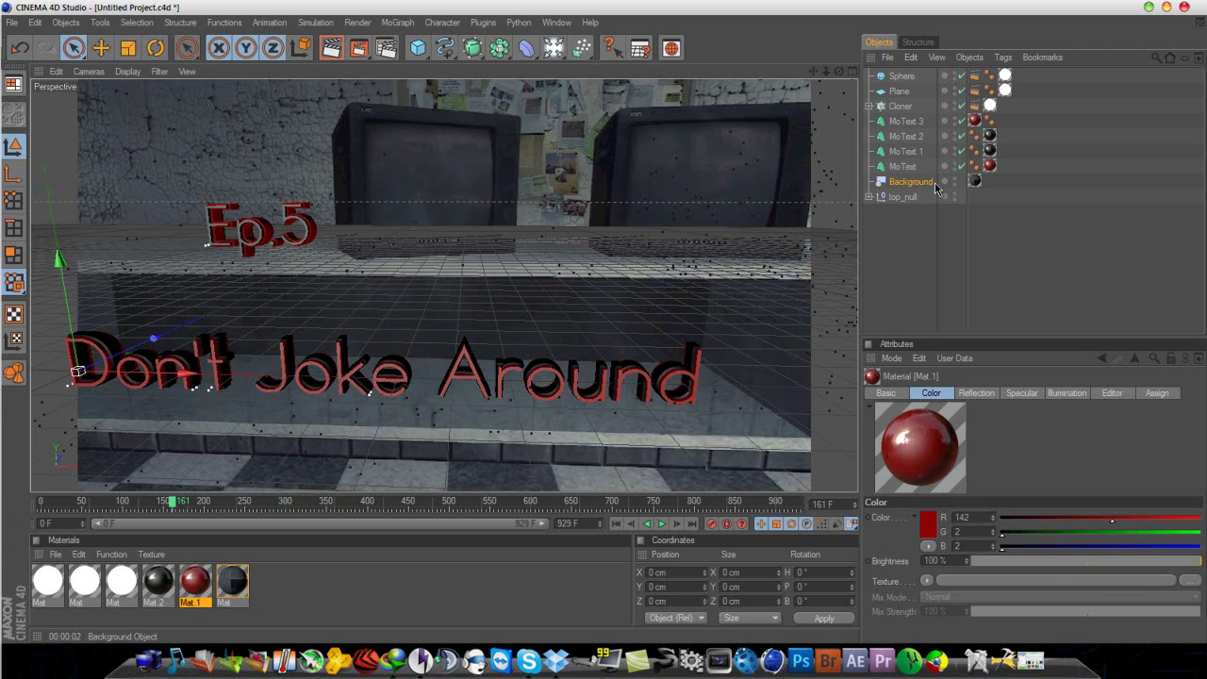
left_click(880, 183)
key("Delete")
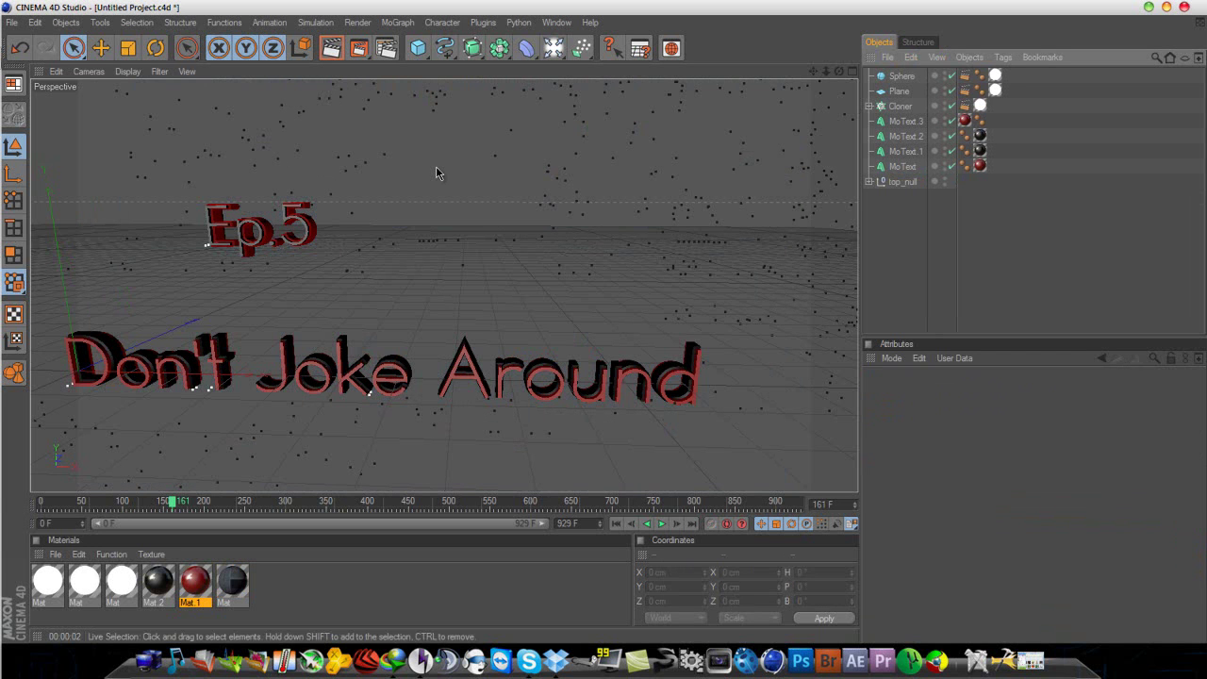
Step: Render the view to the Picture Viewer, then quit Cinema 4D without saving
left_click(360, 55)
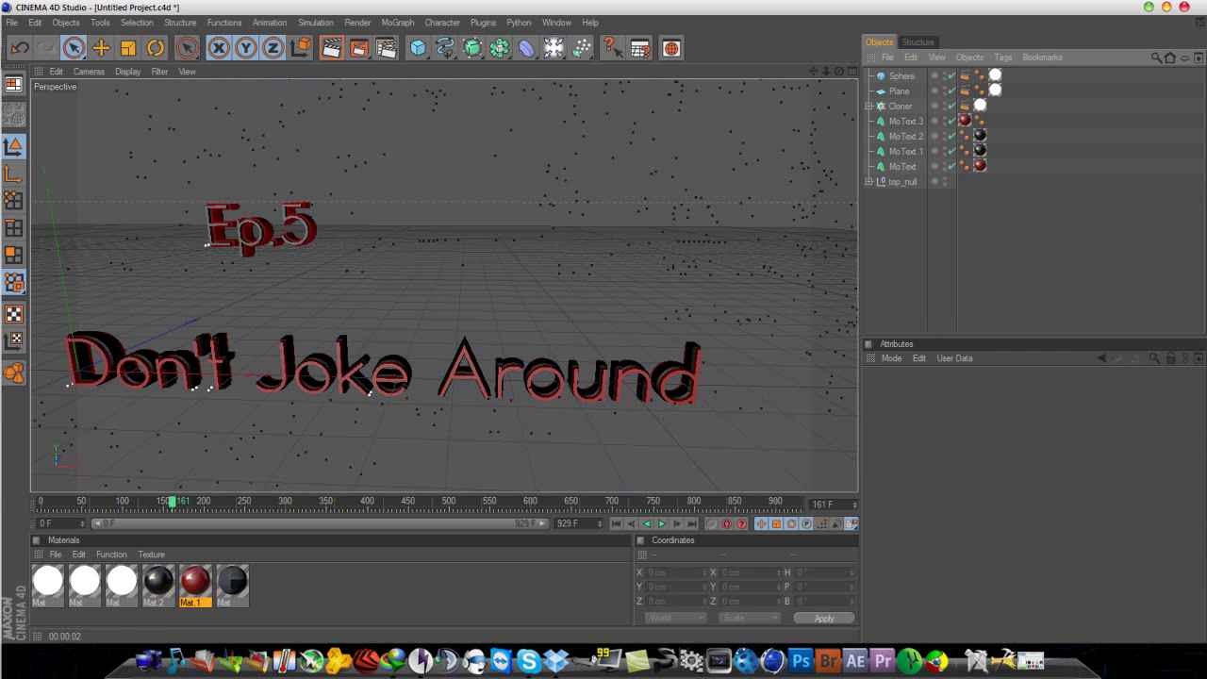
left_click(1185, 6)
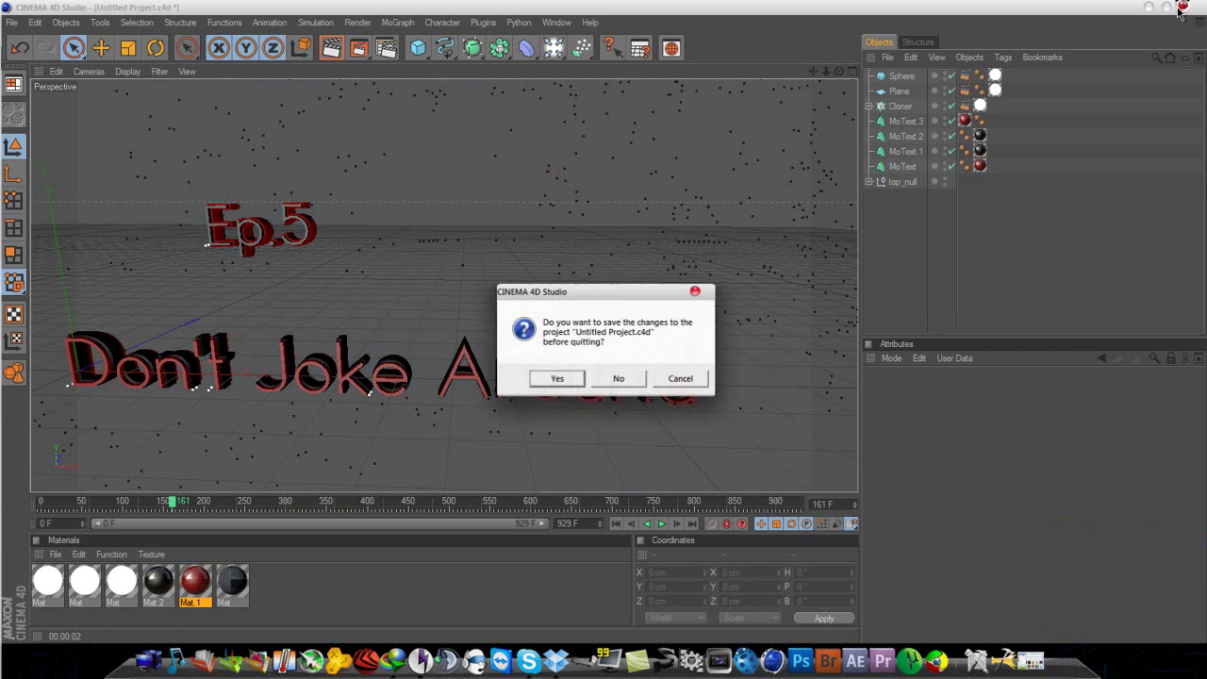
left_click(620, 379)
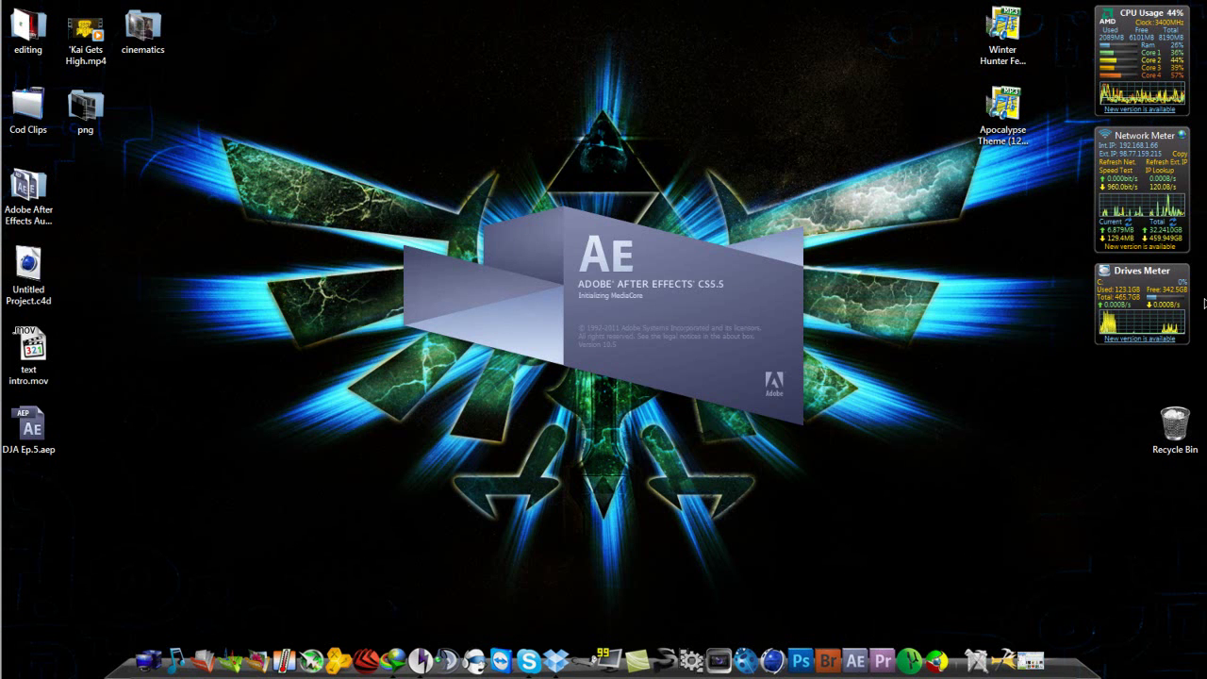
Step: Dismiss the plug-in warning and close the Welcome to Adobe After Effects screen
mouse_move(1187, 312)
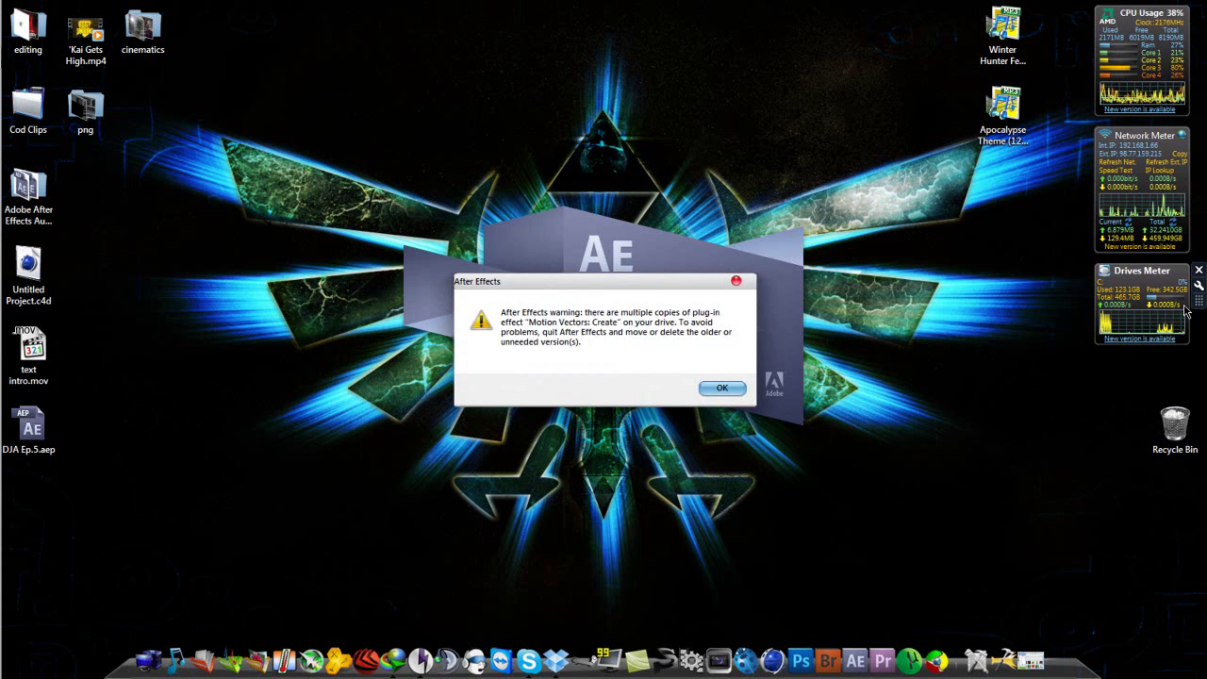
key("Return")
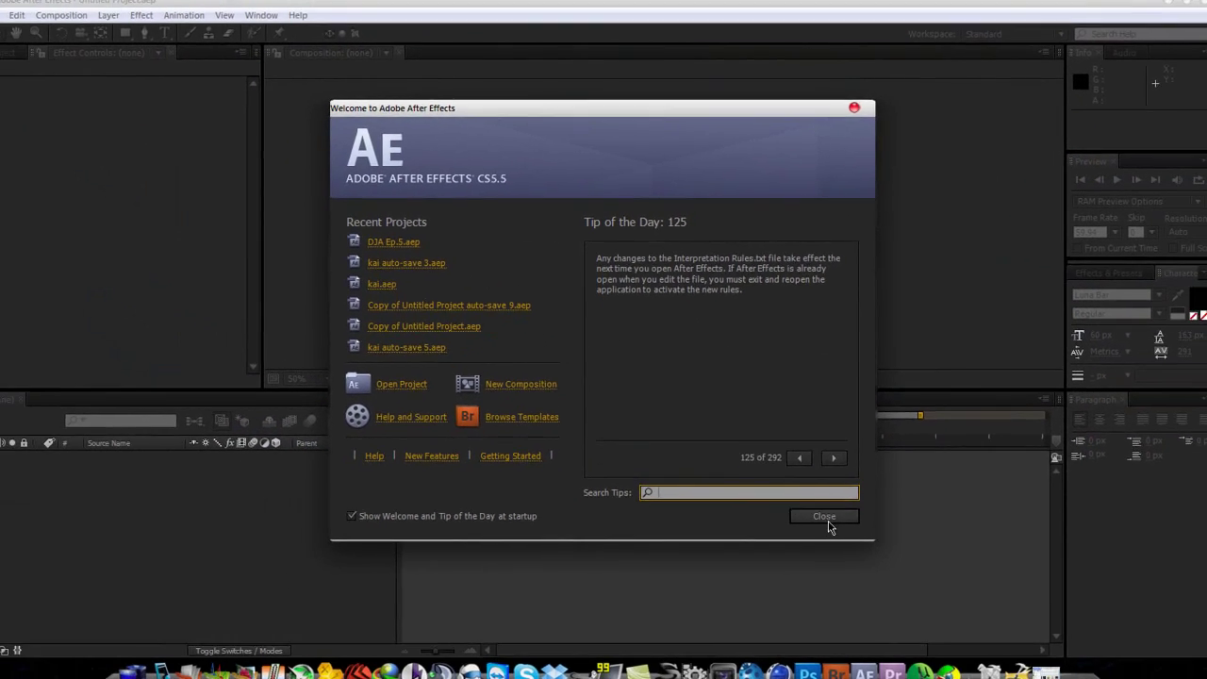
left_click(871, 574)
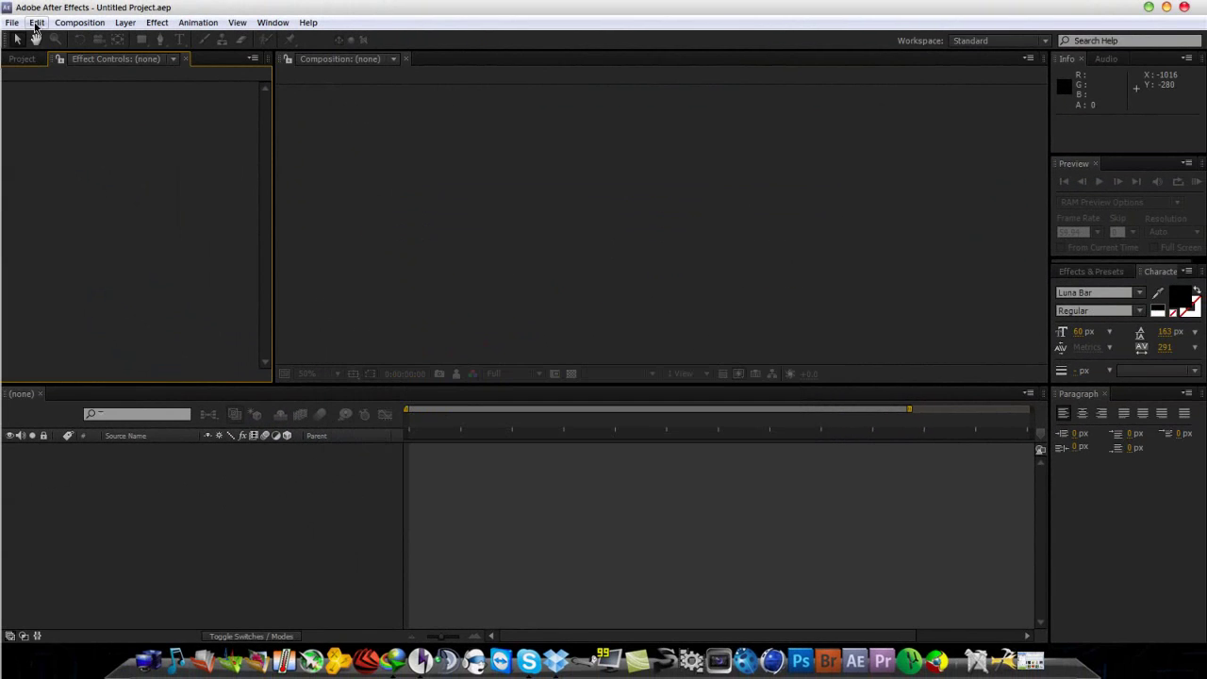
left_click(38, 22)
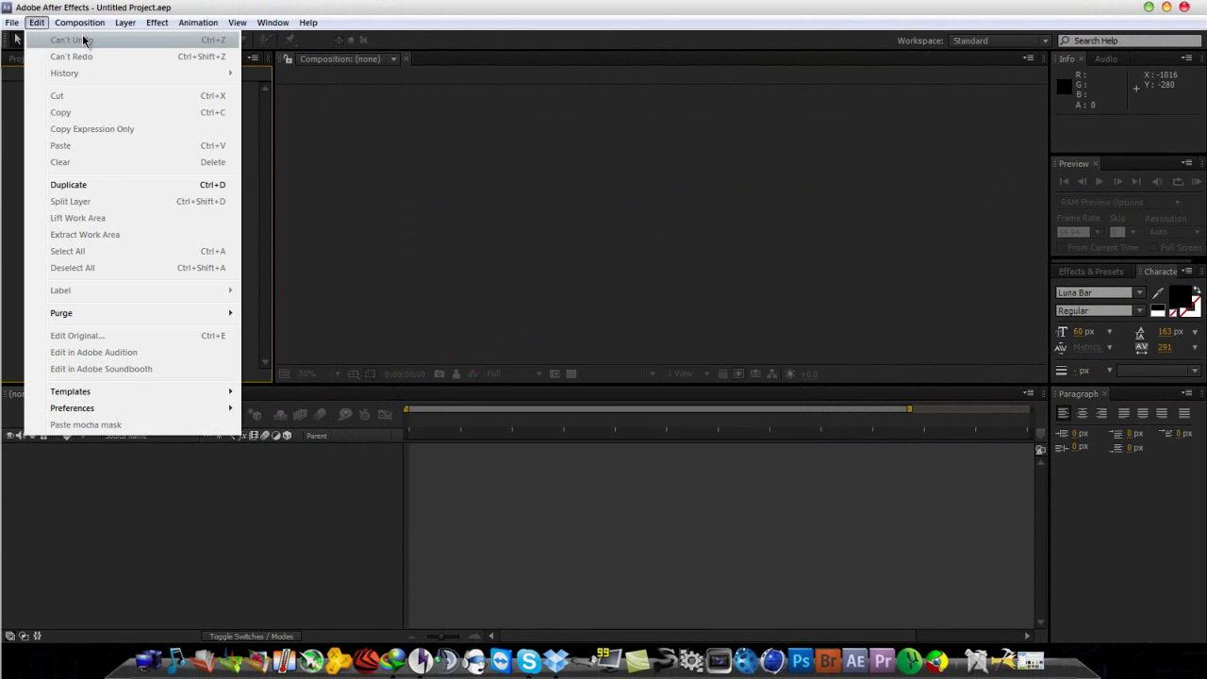
Step: Open the project DJA Ep.5.aep from the Desktop
mouse_move(82, 22)
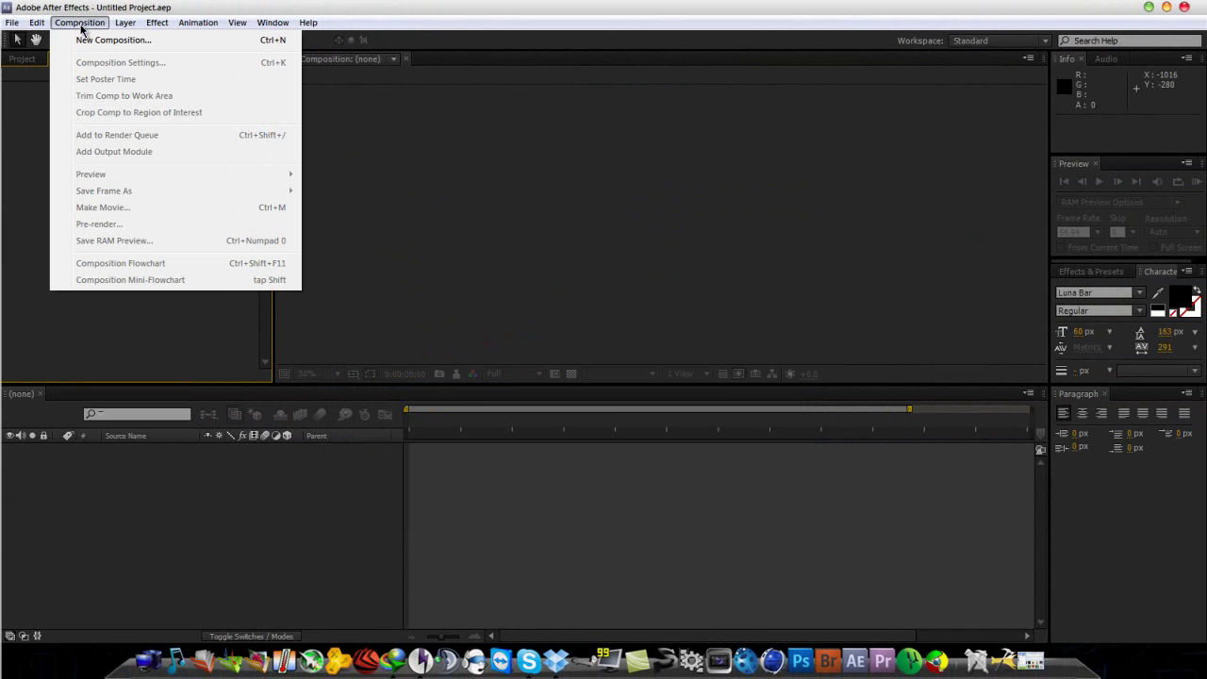
mouse_move(19, 27)
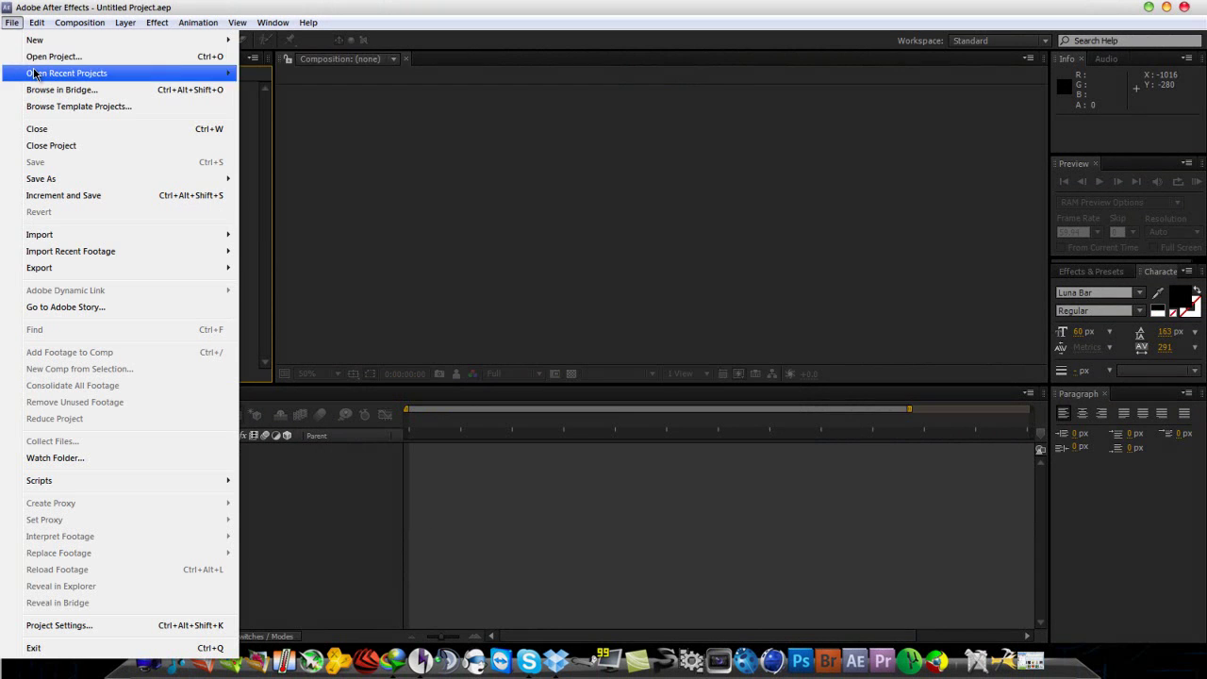
left_click(35, 58)
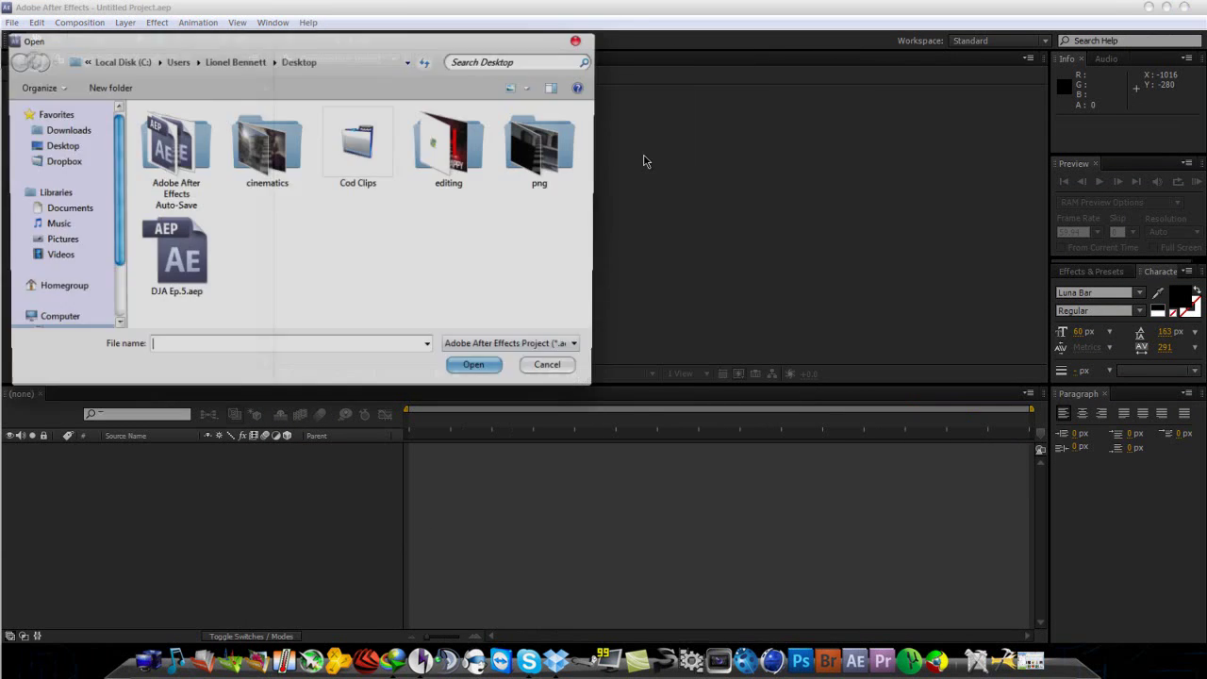
left_click(179, 264)
double_click(185, 268)
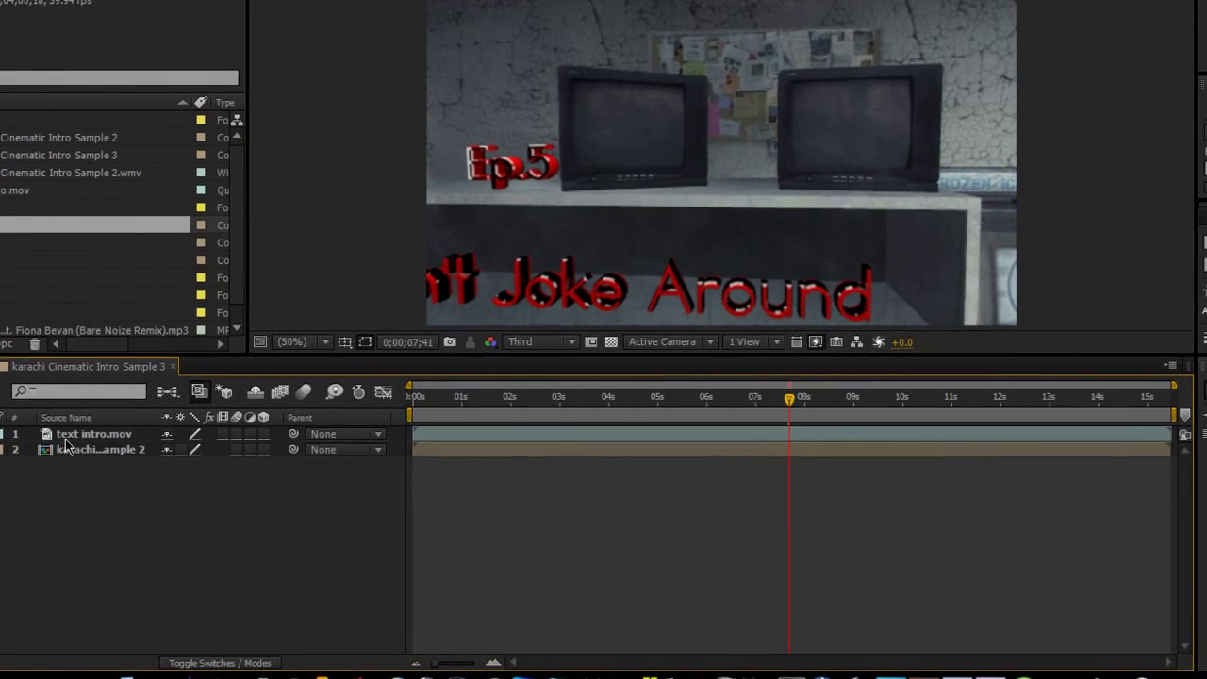
Step: Select the text intro.mov and karachi footage layers and try placing the text beneath the footage
left_click(128, 451)
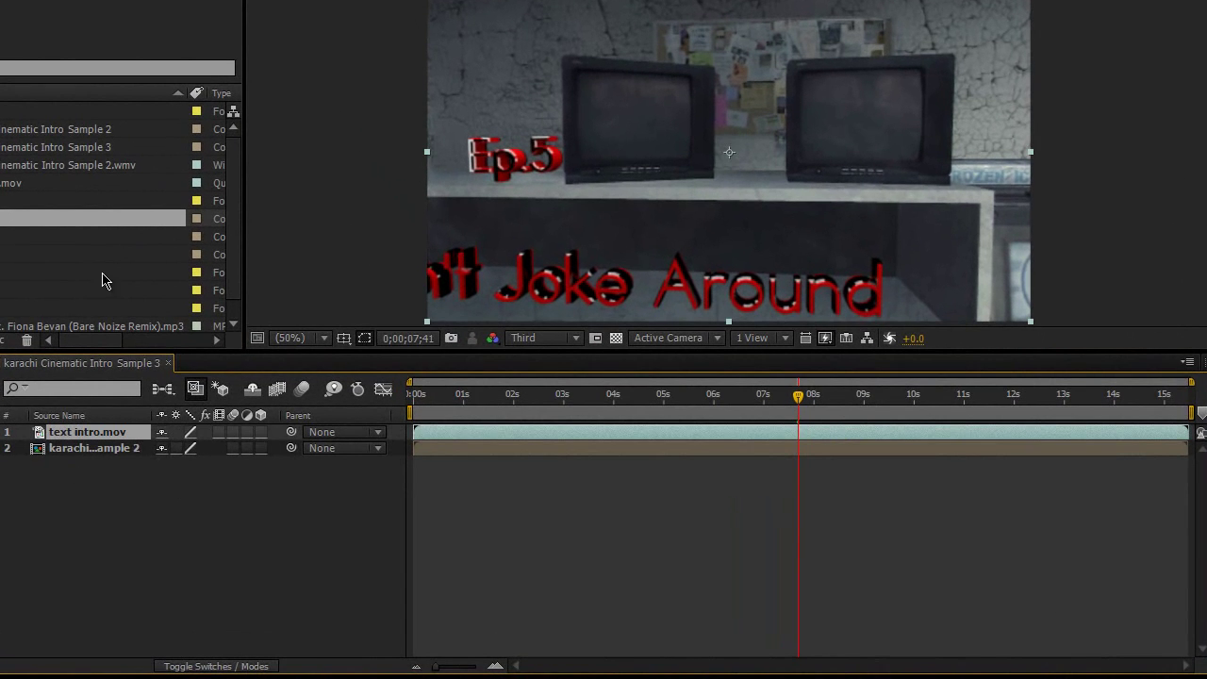
left_click(104, 449)
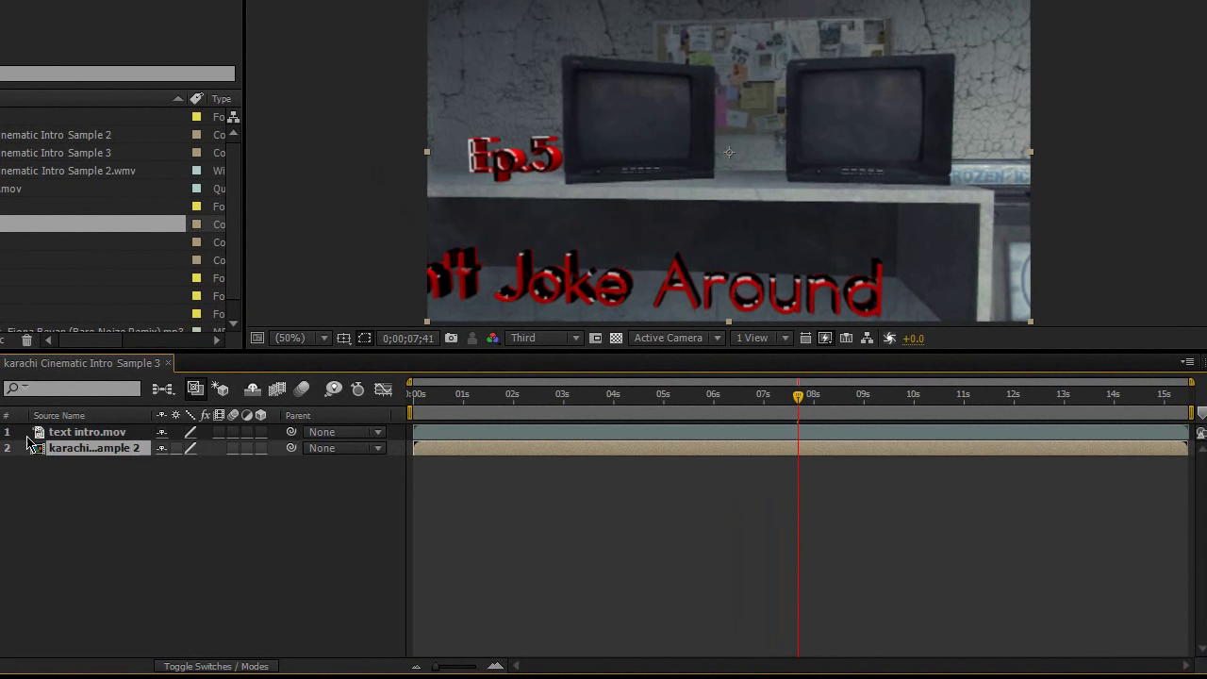
left_click(61, 436)
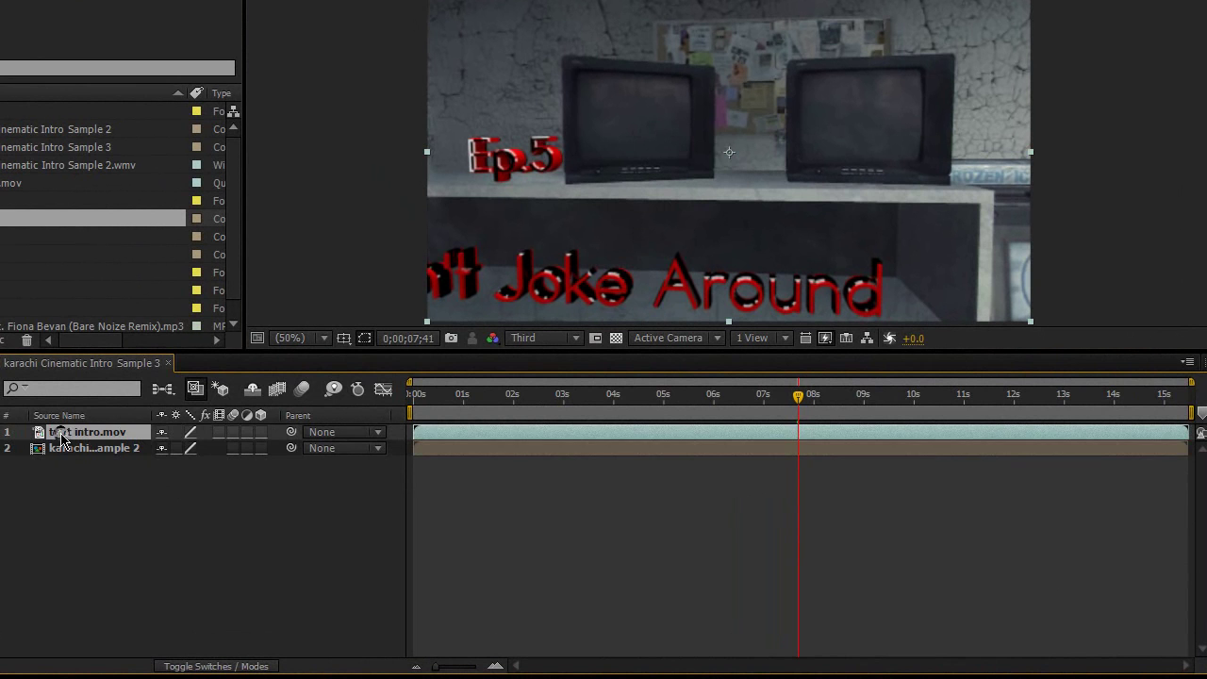
left_click(60, 449)
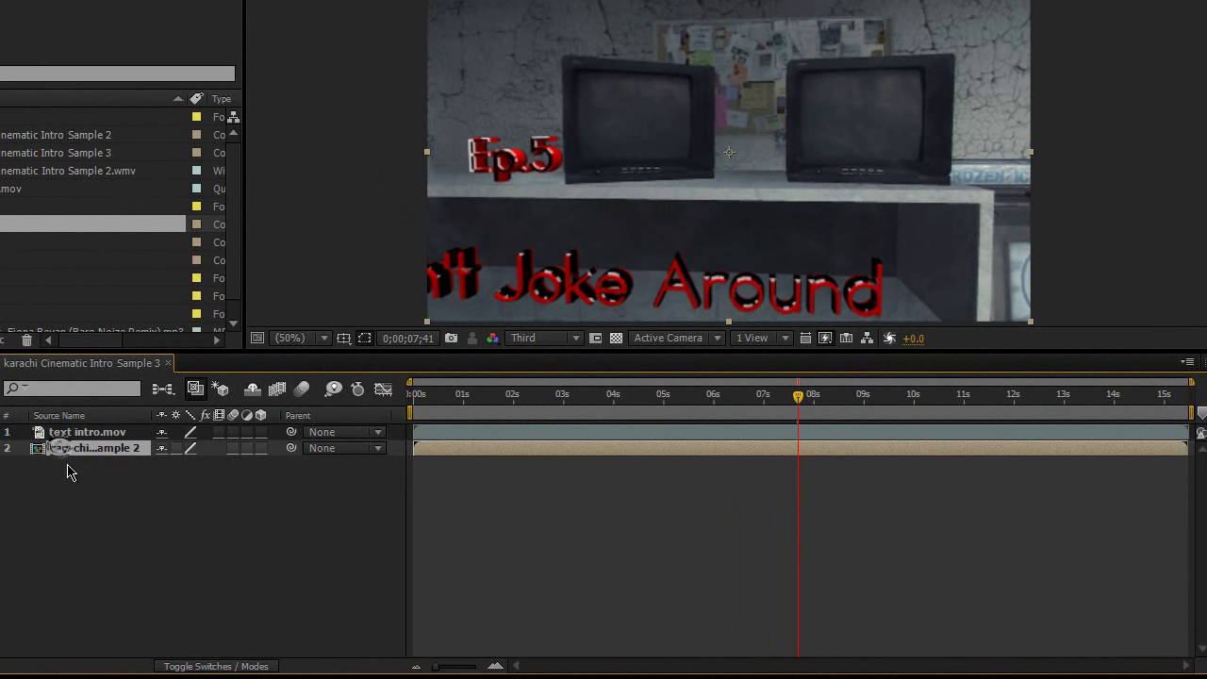
left_click_drag(70, 433, 103, 425)
Step: Reselect the text intro.mov layer and move the current time to 0;00;08;52
left_click(103, 451)
left_click_drag(792, 405, 846, 413)
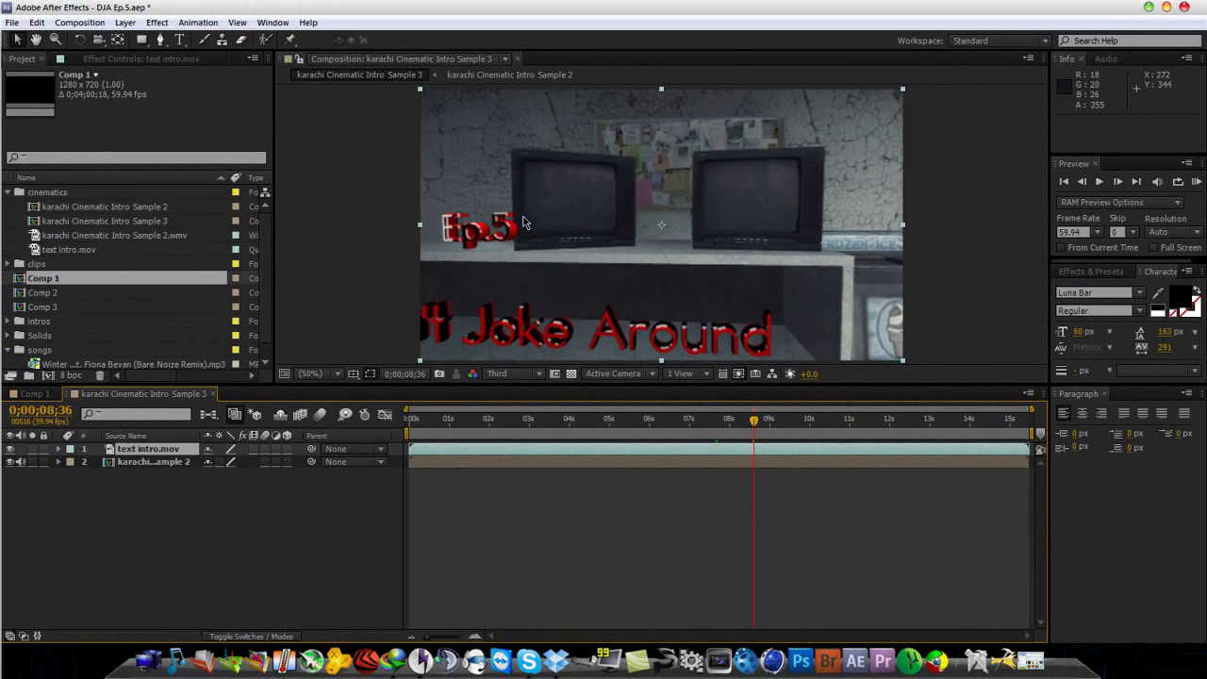
key("Page_Down")
key("Page_Down")
key("Page_Down")
key("Page_Down")
key("Page_Down")
key("Page_Down")
key("Page_Down")
key("Page_Down")
key("Page_Down")
key("Page_Down")
key("Page_Down")
key("Page_Down")
key("Page_Down")
key("Page_Down")
key("Page_Down")
key("Page_Down")
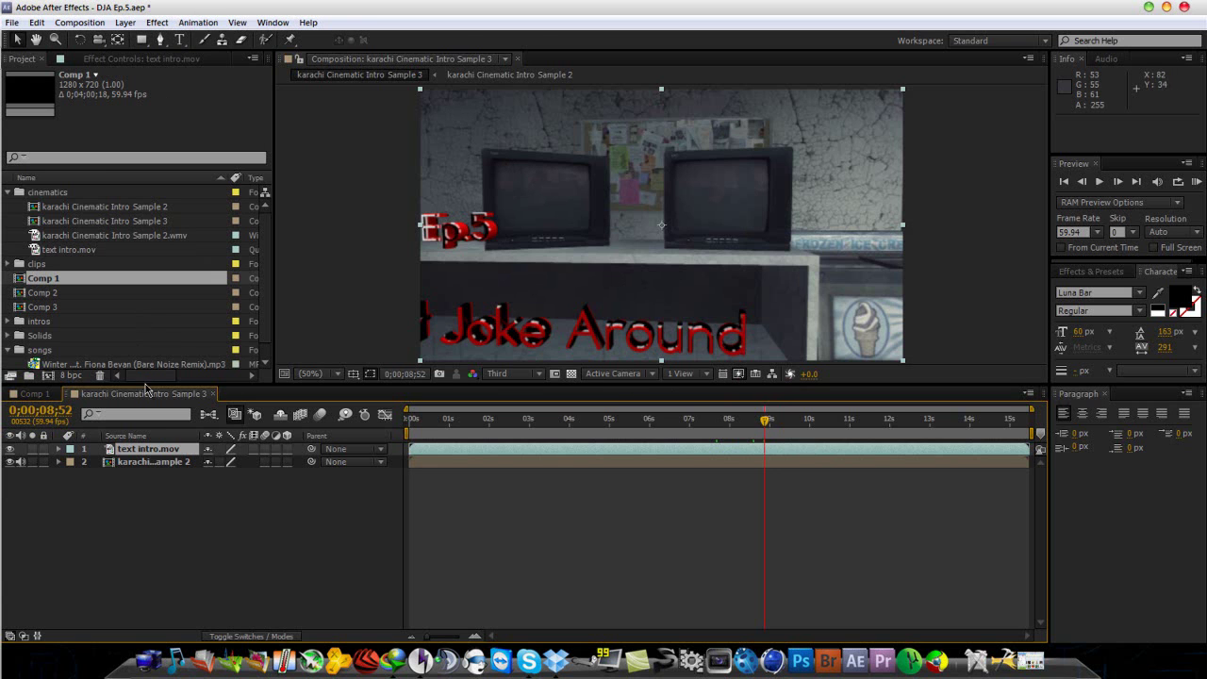
Step: Draw a four-point Mask 1 on text intro.mov around the left TV's edge
left_click(164, 41)
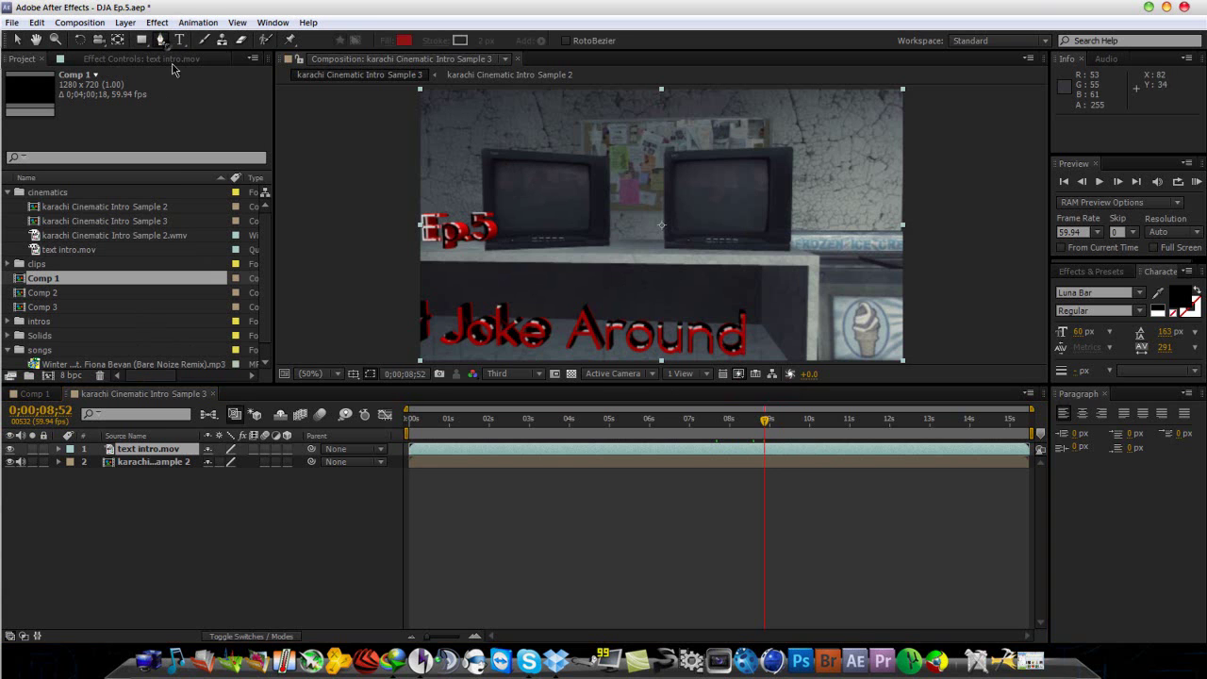
left_click(160, 450)
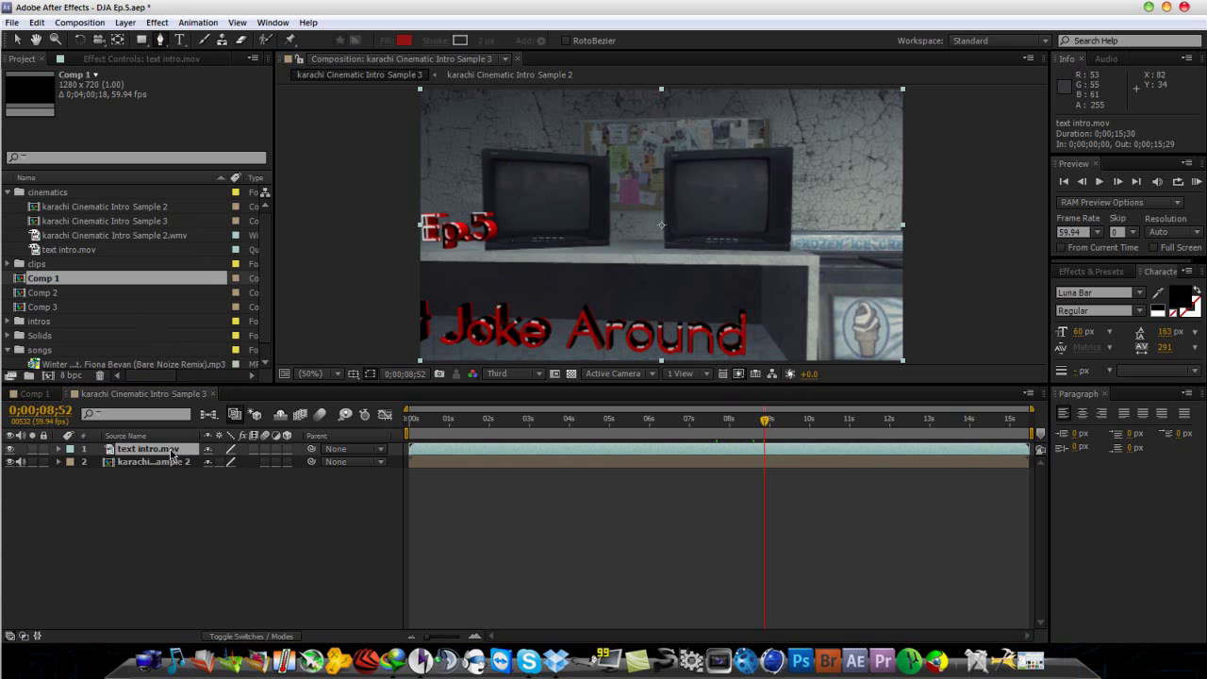
left_click(483, 201)
left_click(543, 257)
left_click(547, 192)
left_click(483, 201)
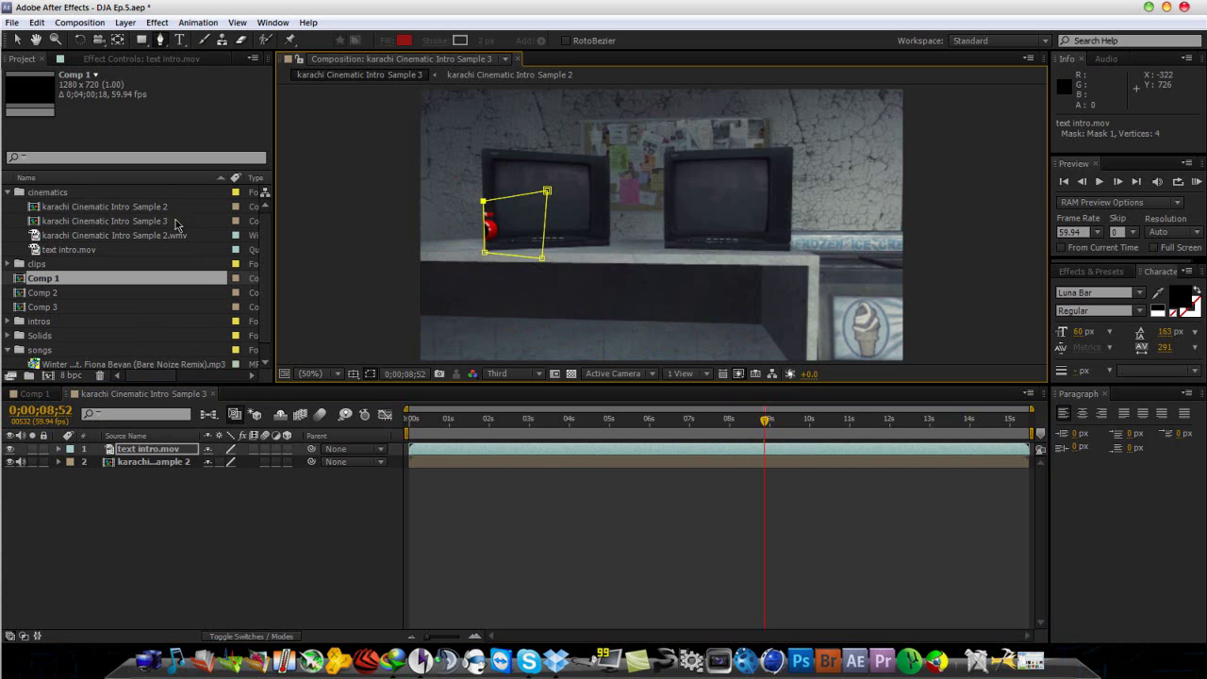
Step: Reveal Mask 1's properties on the text layer and bring up its mode choices
left_click(17, 38)
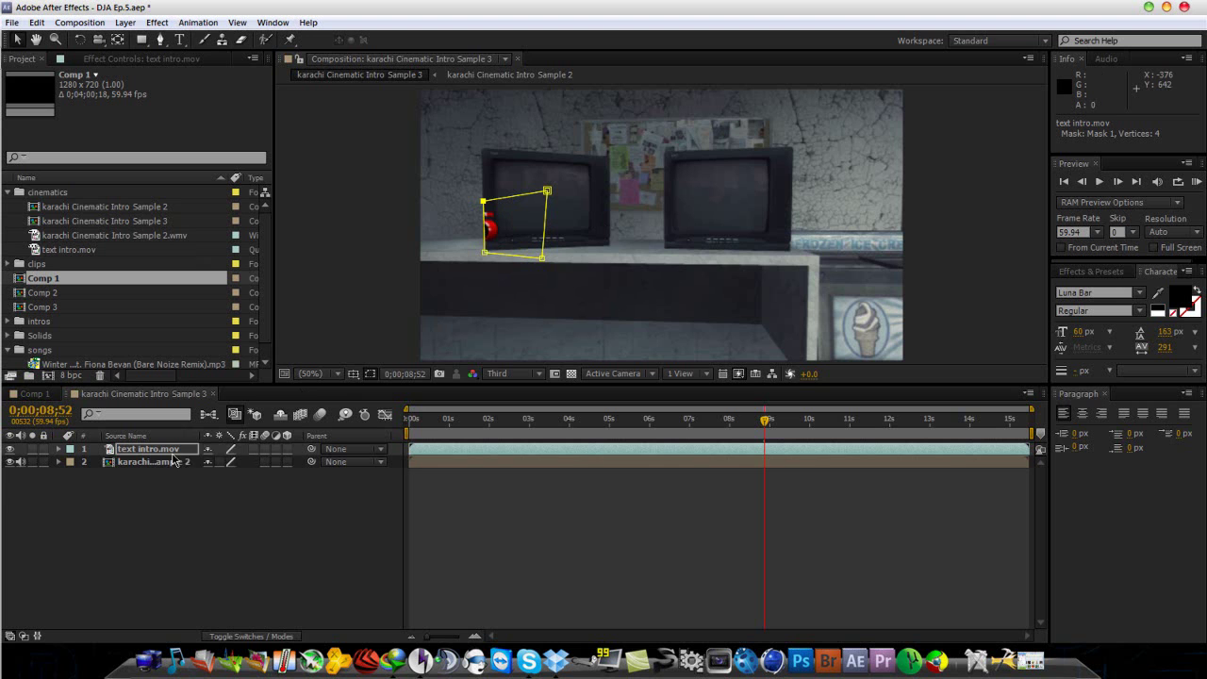
key("m")
left_click(241, 462)
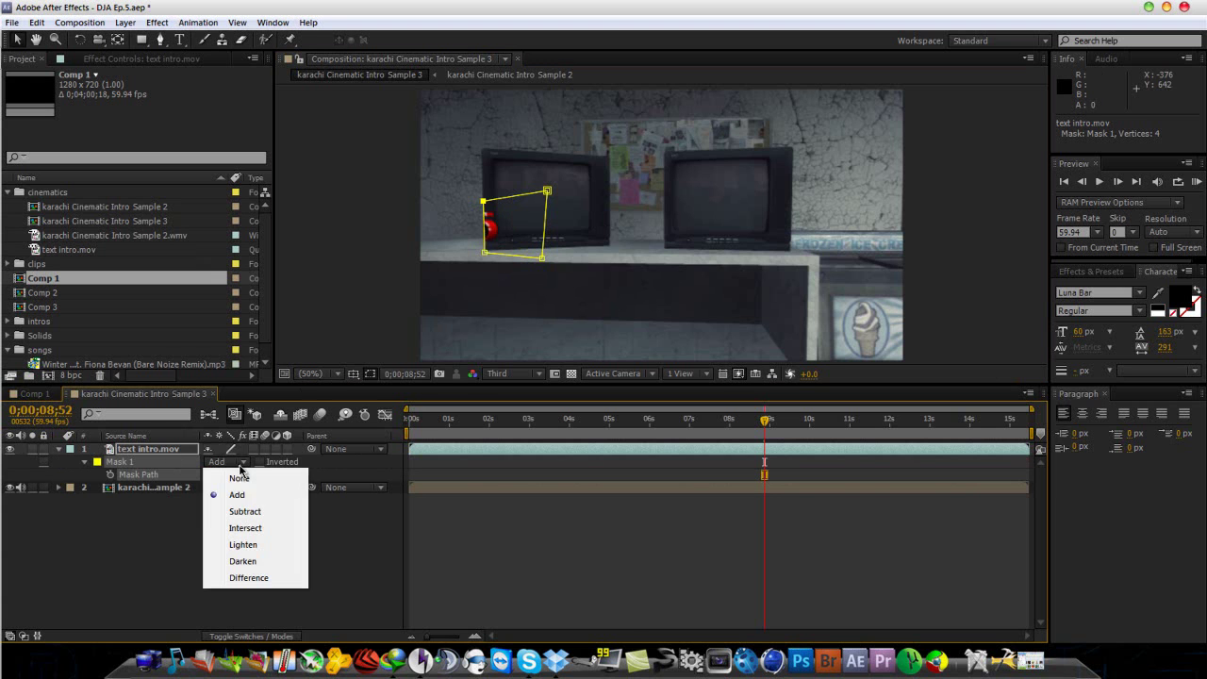
Step: Set Mask 1 to Subtract and turn on keyframing for its Mask Path
left_click(247, 514)
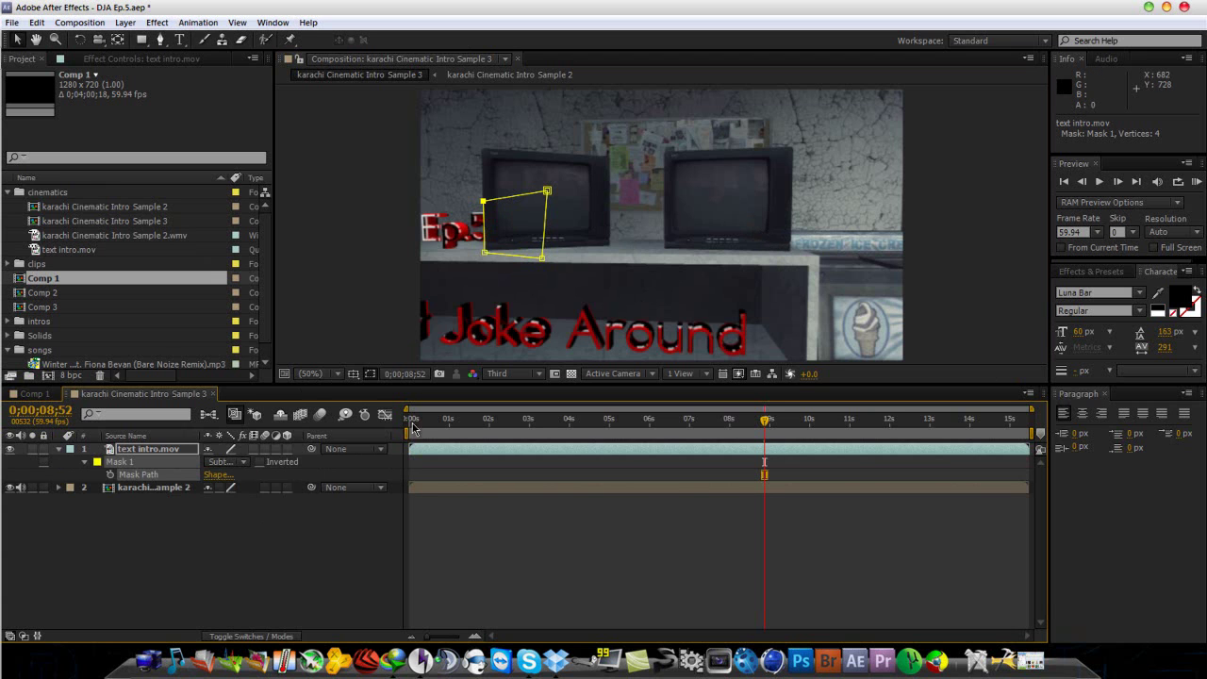
left_click(111, 479)
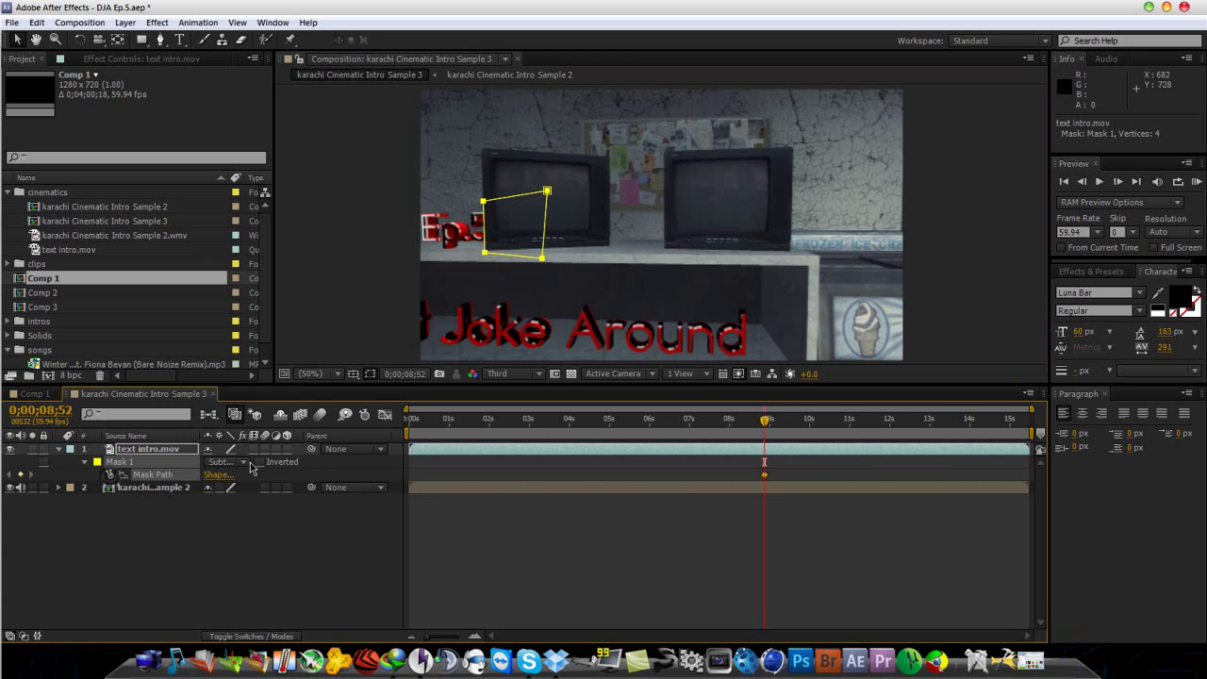
scroll(458, 243, "up", 2)
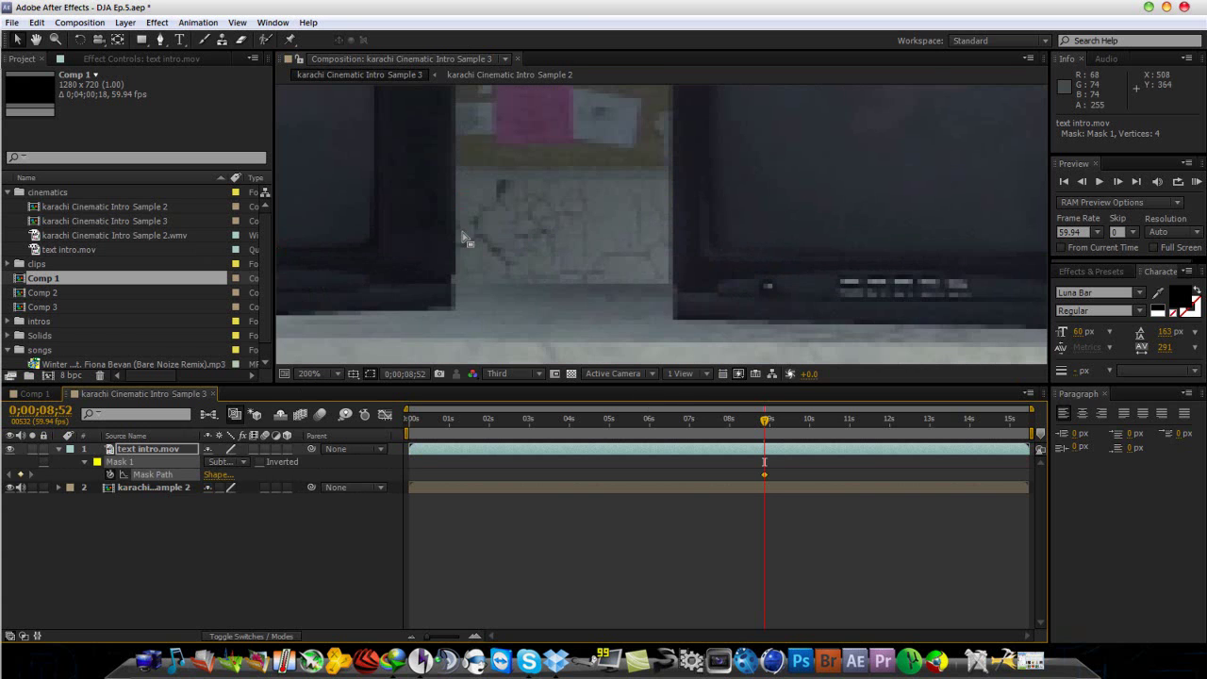
scroll(469, 247, "down", 1)
left_click_drag(469, 248, 798, 251)
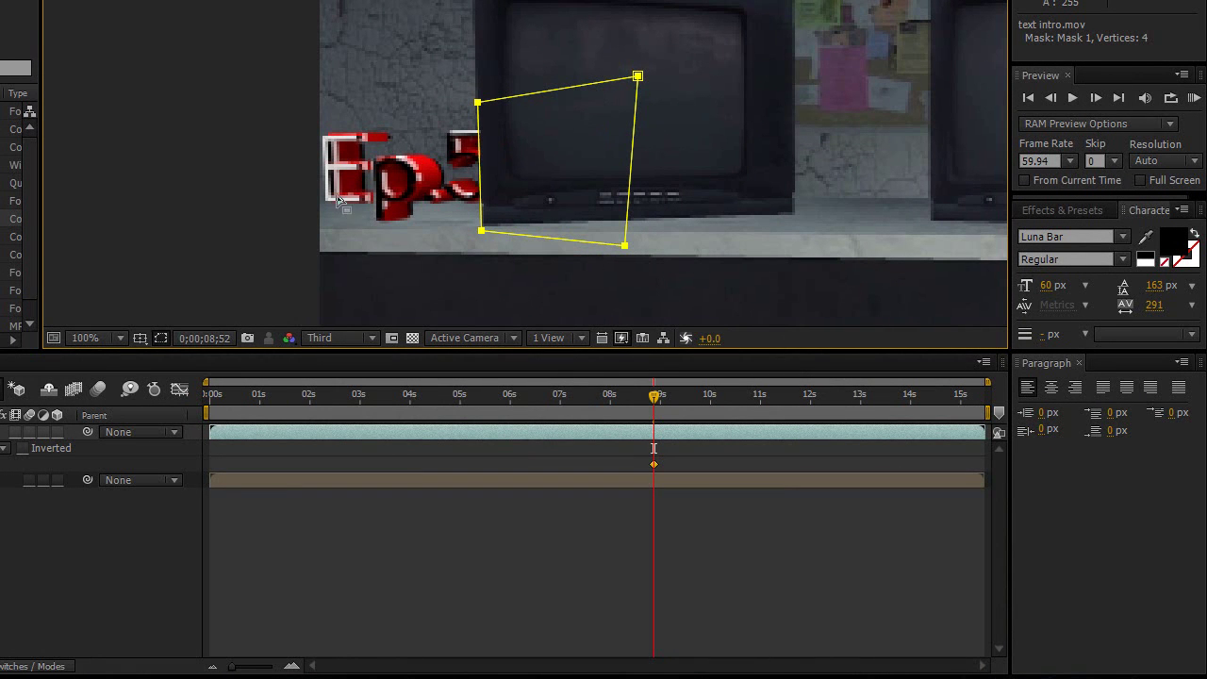
Step: Step forward frame by frame and shift the mask up and left to track the left TV
key("Page_Down")
key("Page_Down")
key("Page_Down")
key("Page_Down")
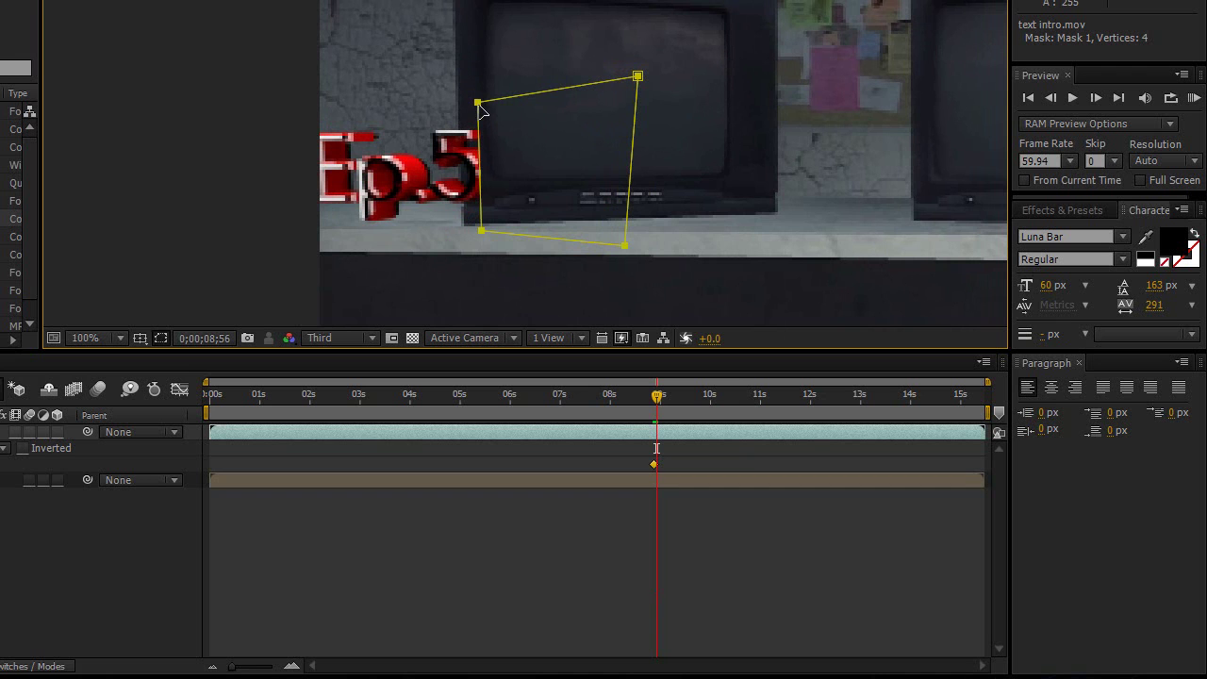
left_click_drag(479, 110, 461, 106)
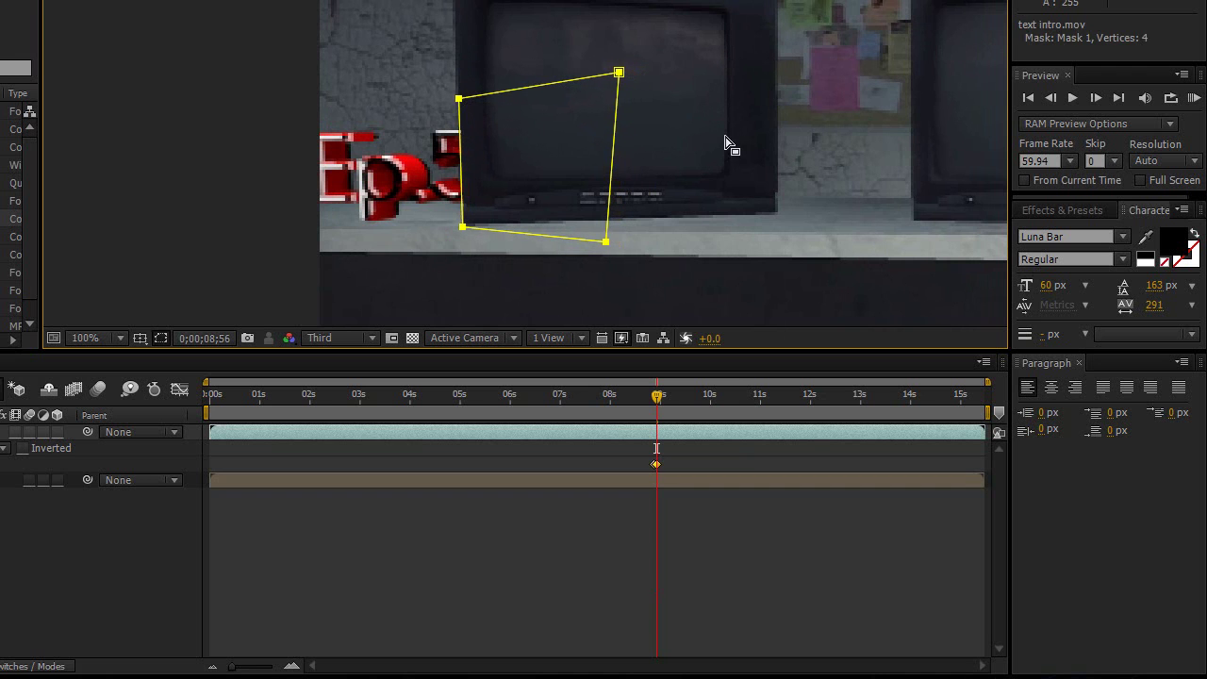
key("Page_Down")
key("Page_Down")
key("Page_Down")
key("Page_Down")
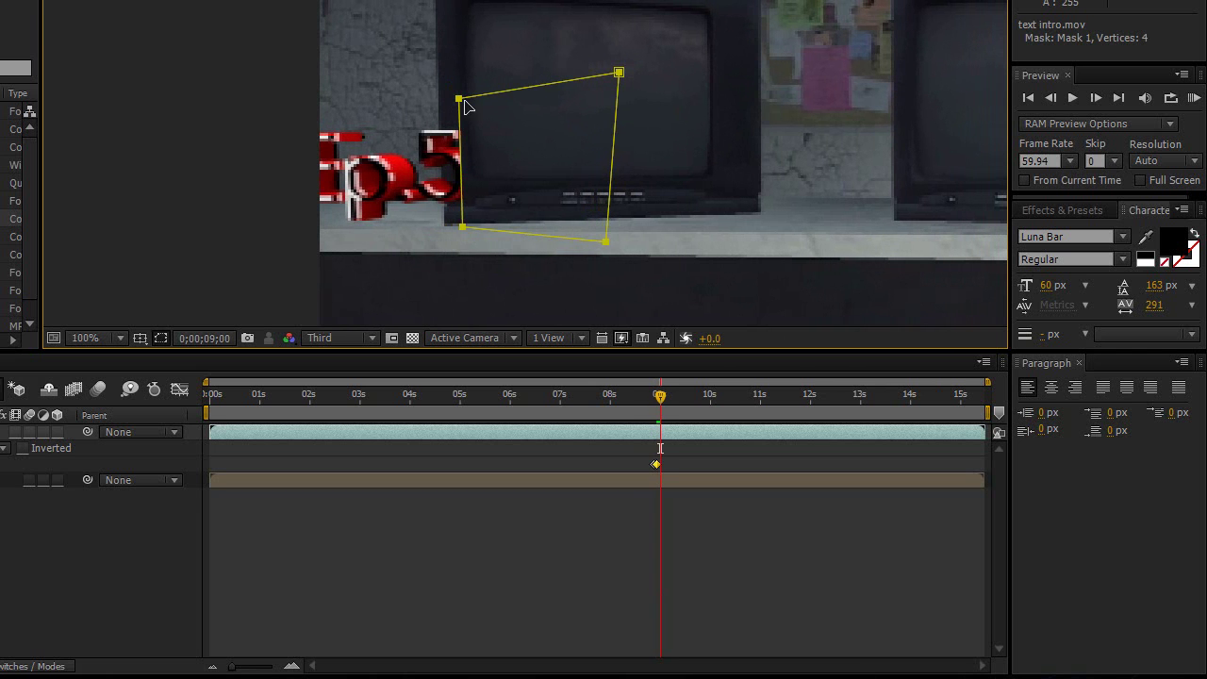
left_click_drag(462, 106, 446, 102)
Step: At frame 8;44, move the mask off the right side of the frame
key("Page_Up")
key("Page_Up")
key("Page_Up")
key("Page_Up")
key("Page_Up")
key("Page_Up")
key("Page_Up")
key("Page_Up")
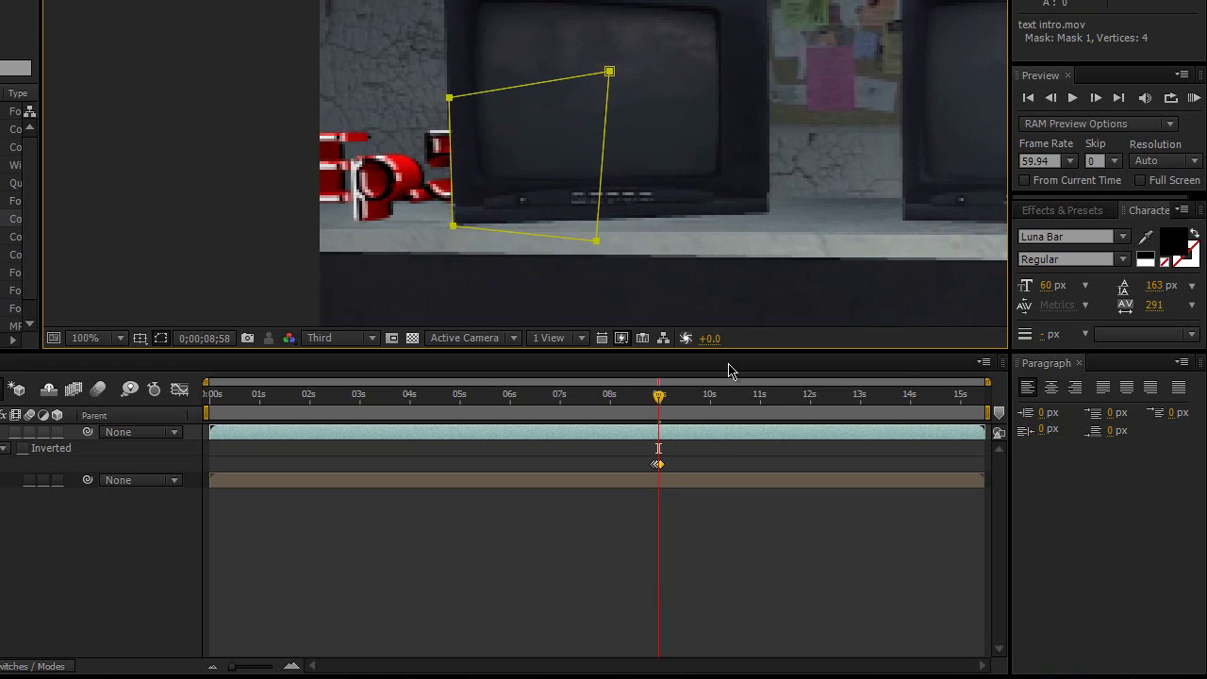
key("Page_Up")
key("Page_Up")
key("Page_Up")
key("Page_Up")
key("Page_Up")
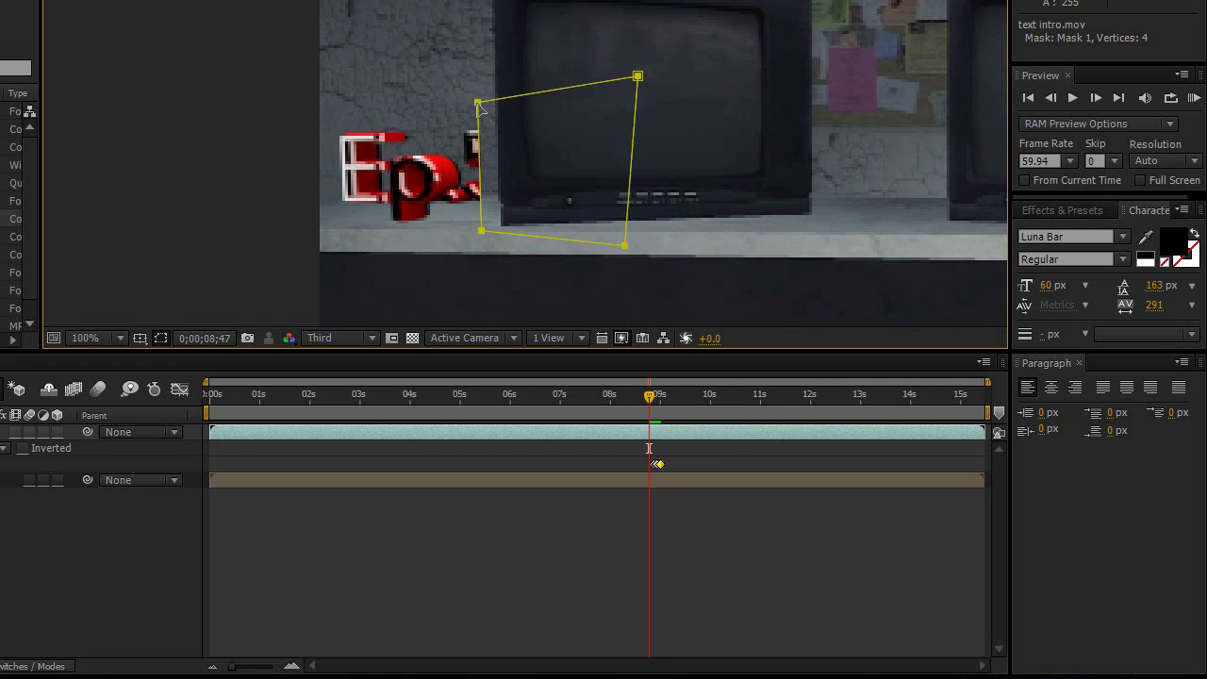
key("Page_Up")
key("Page_Up")
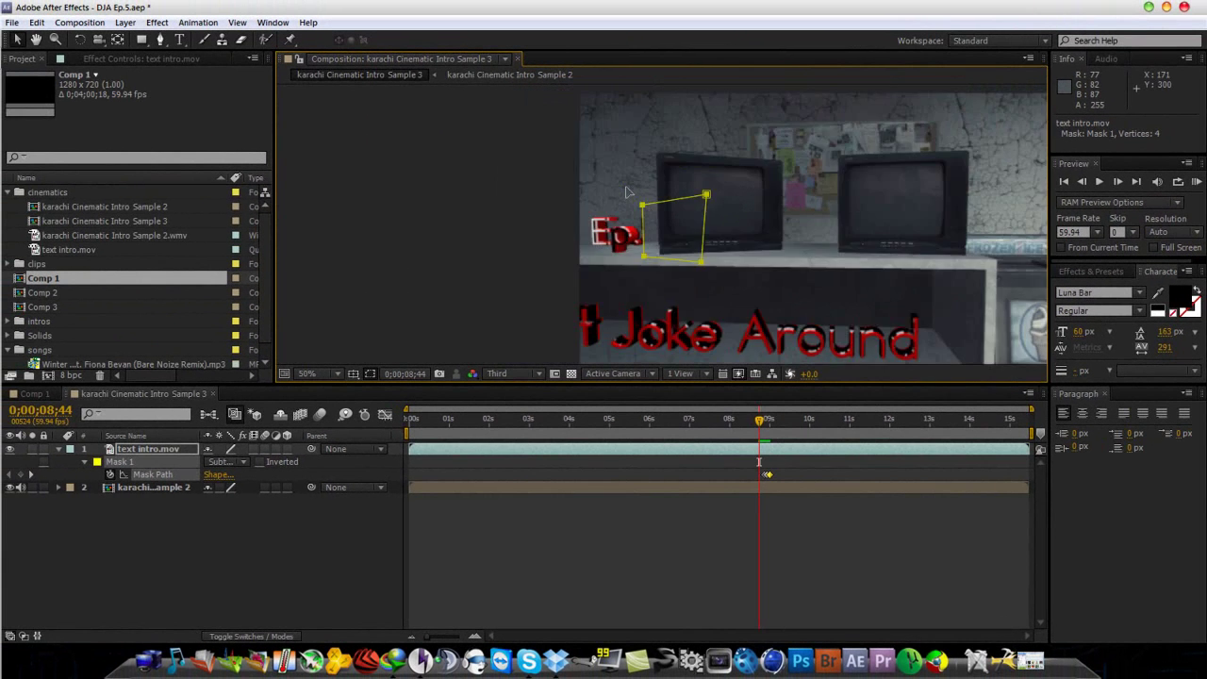
key("comma")
key("comma")
left_click_drag(650, 222, 912, 214)
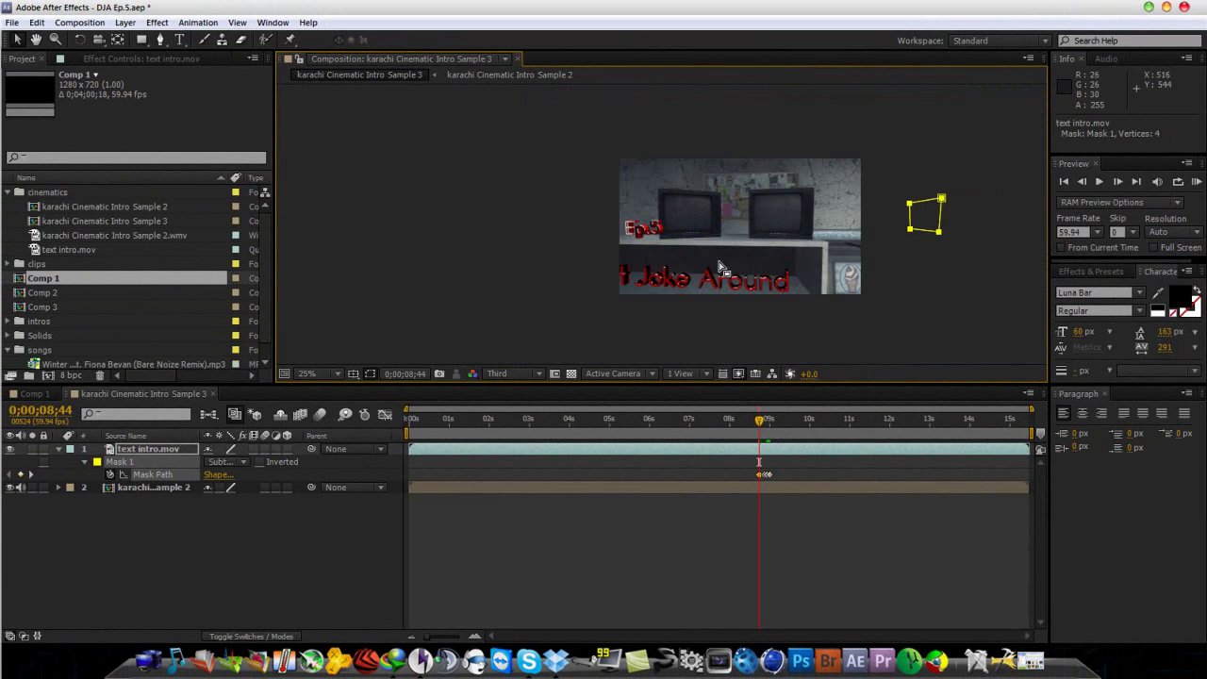
Step: Zoom between 25% and 100% to check the Ep.5 text and both TVs
key("period")
key("comma")
key("period")
key("period")
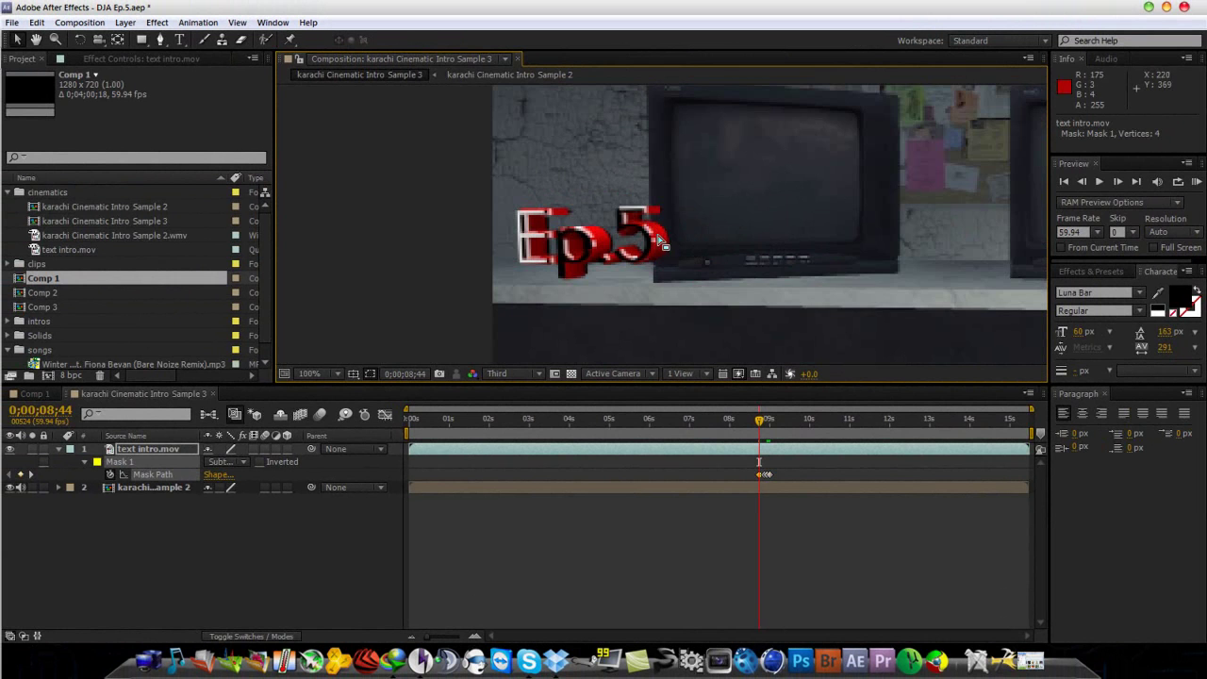
key("comma")
key("comma")
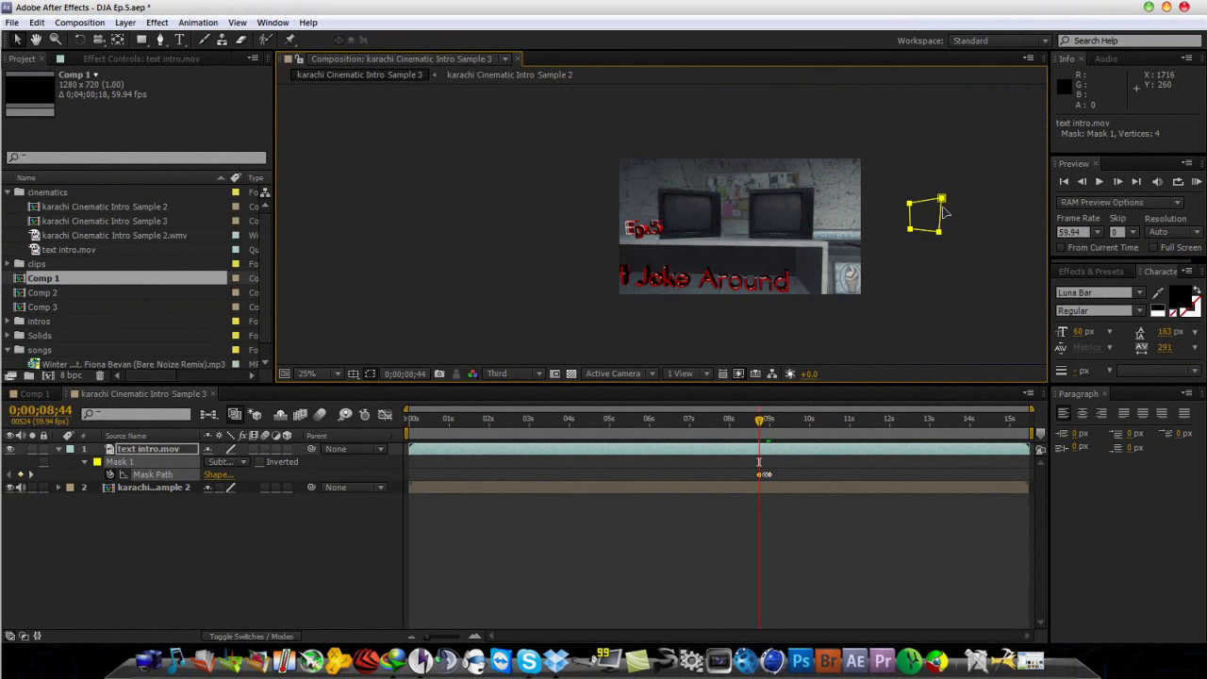
key("period")
key("period")
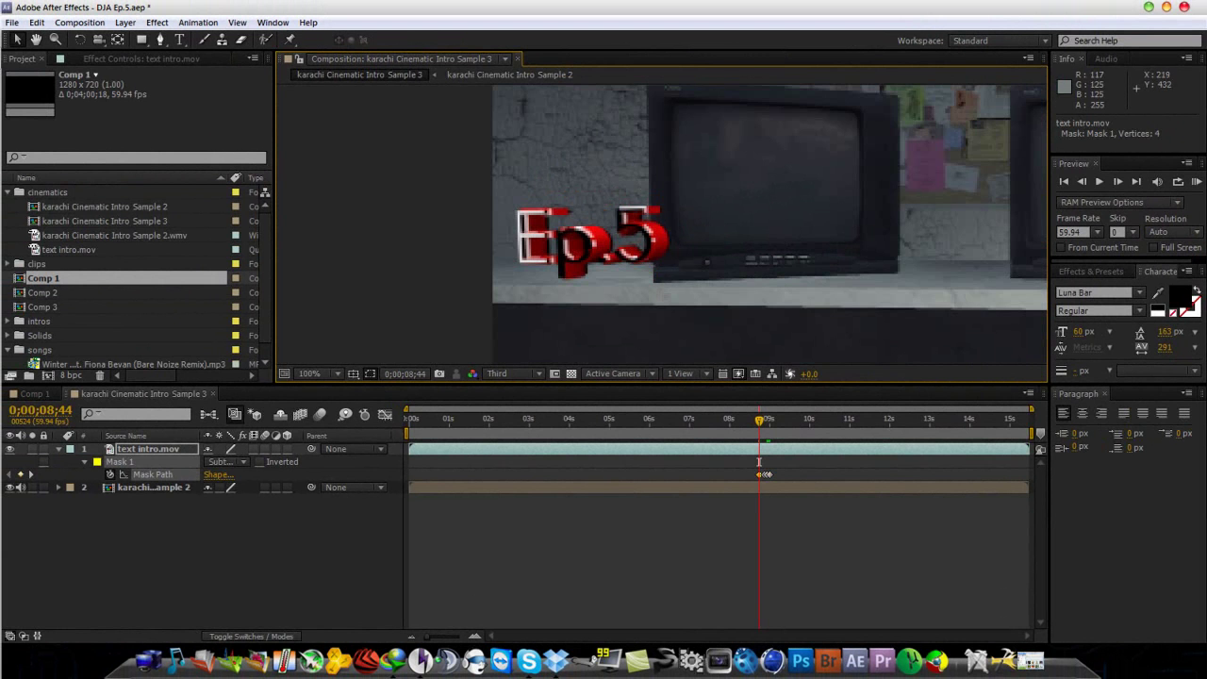
key("comma")
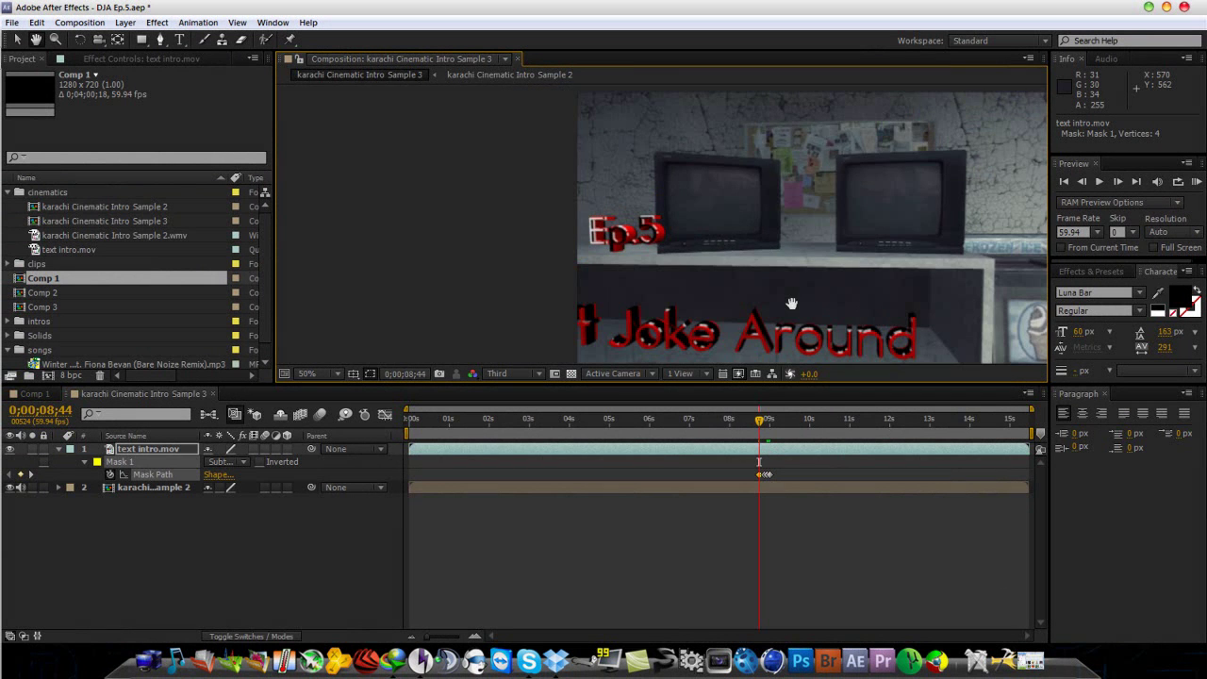
Step: Move to frame 11;11 showing the ice-cream counter shot
left_click_drag(789, 307, 460, 233)
left_click_drag(808, 423, 836, 425)
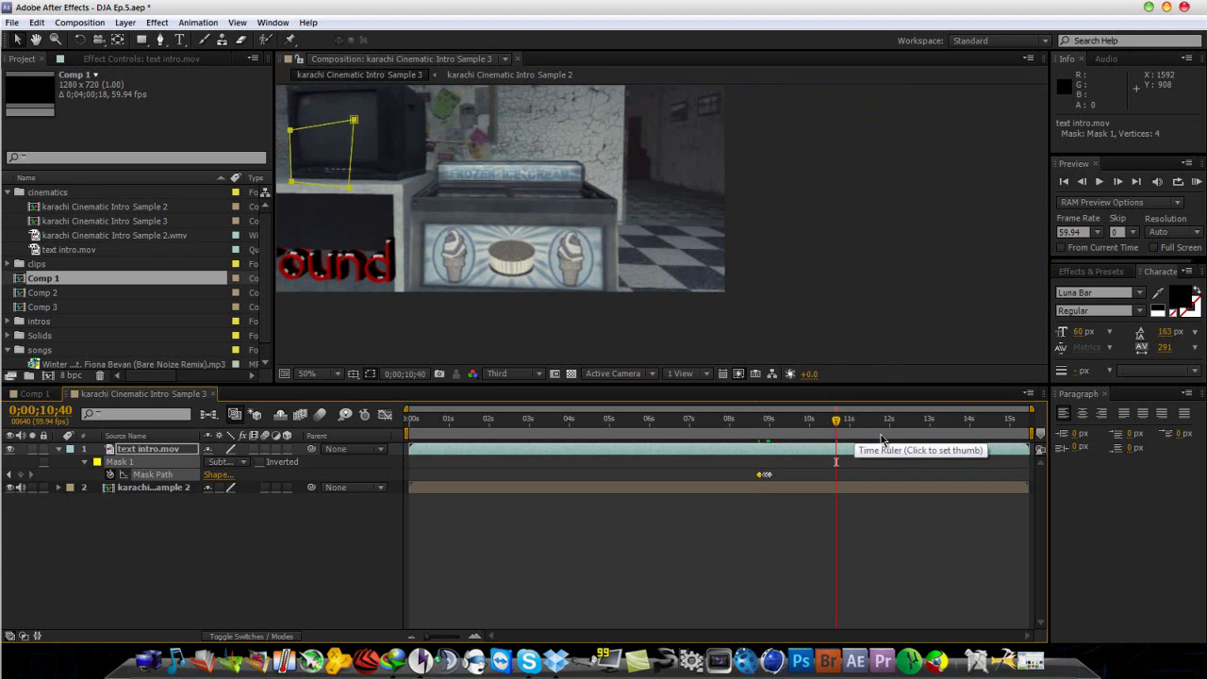
left_click(856, 422)
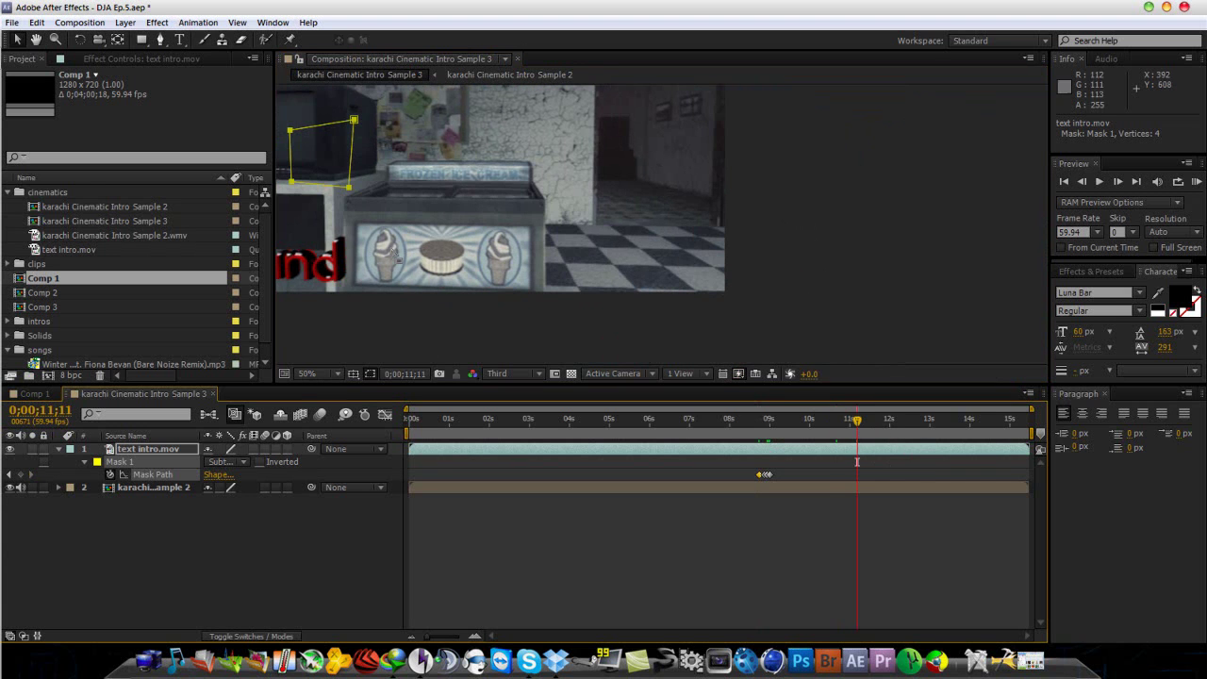
left_click_drag(351, 269, 549, 304)
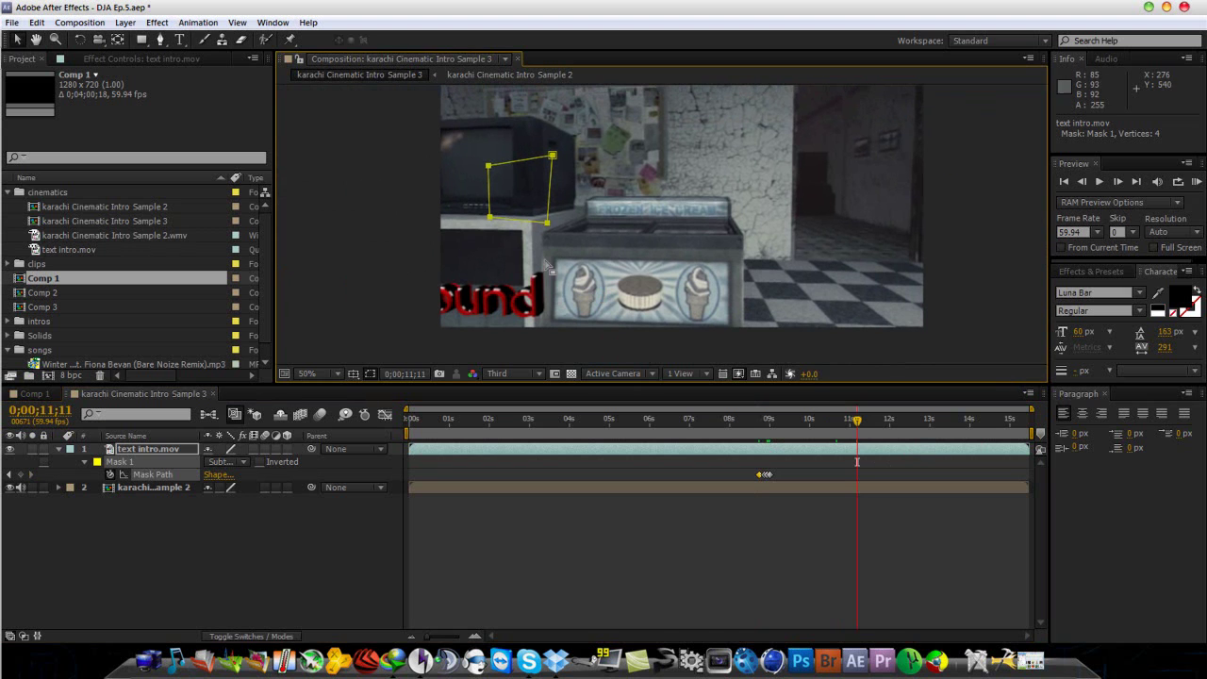
Step: Draw a four-point Mask 2 around the counter edge and set it to Subtract
left_click(162, 40)
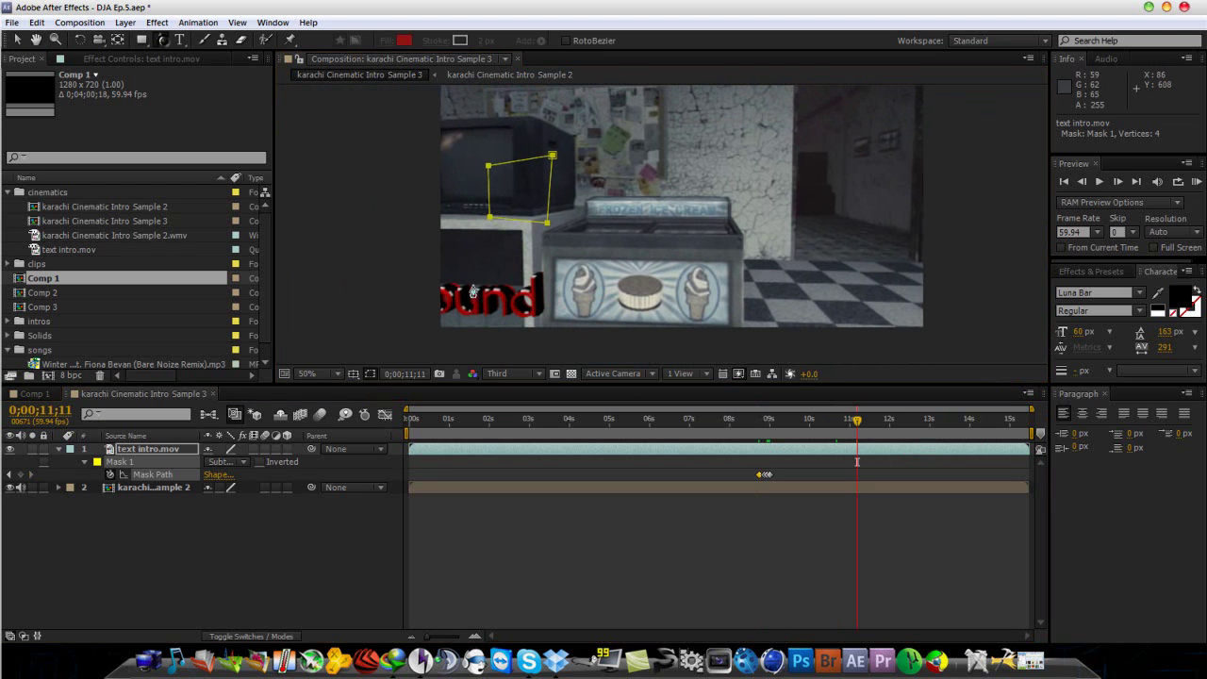
left_click(522, 278)
left_click(522, 332)
left_click(567, 336)
left_click(572, 268)
left_click(521, 278)
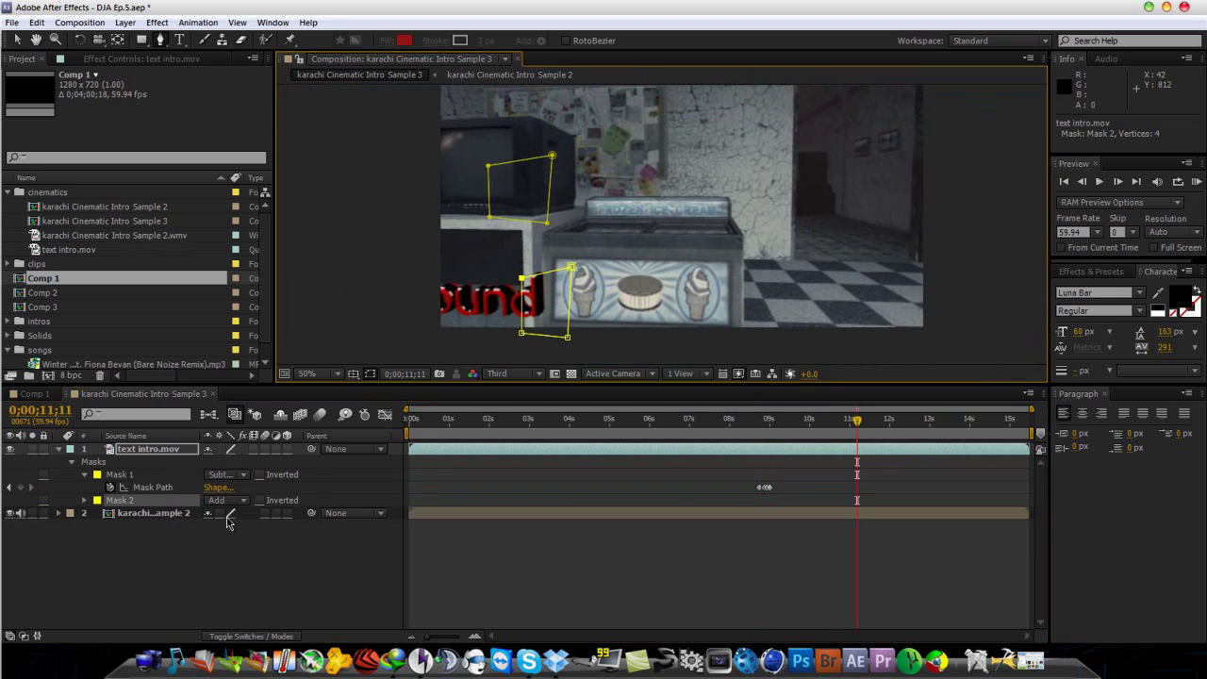
left_click(238, 506)
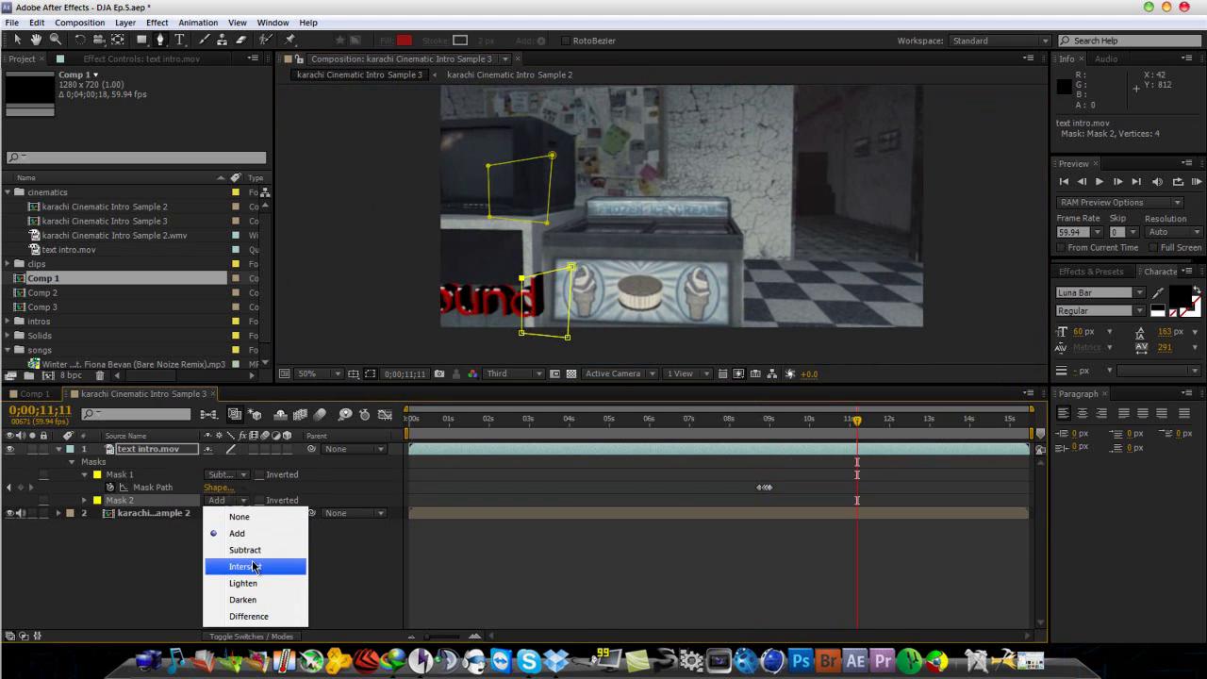
left_click(250, 549)
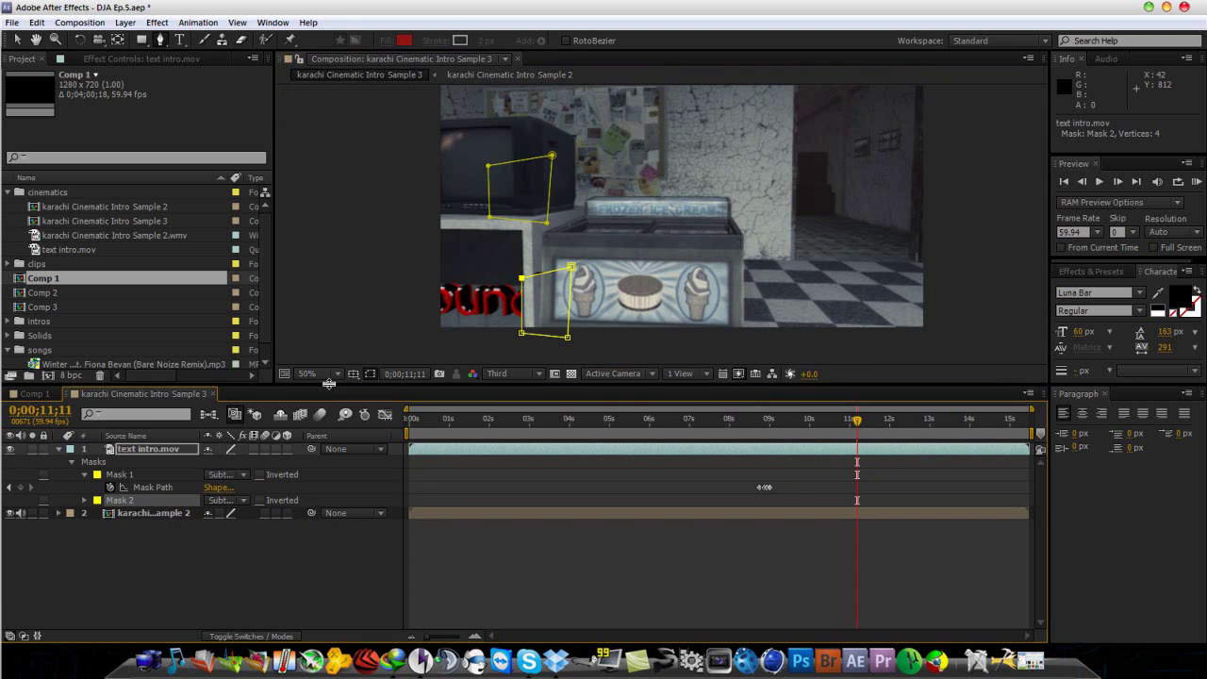